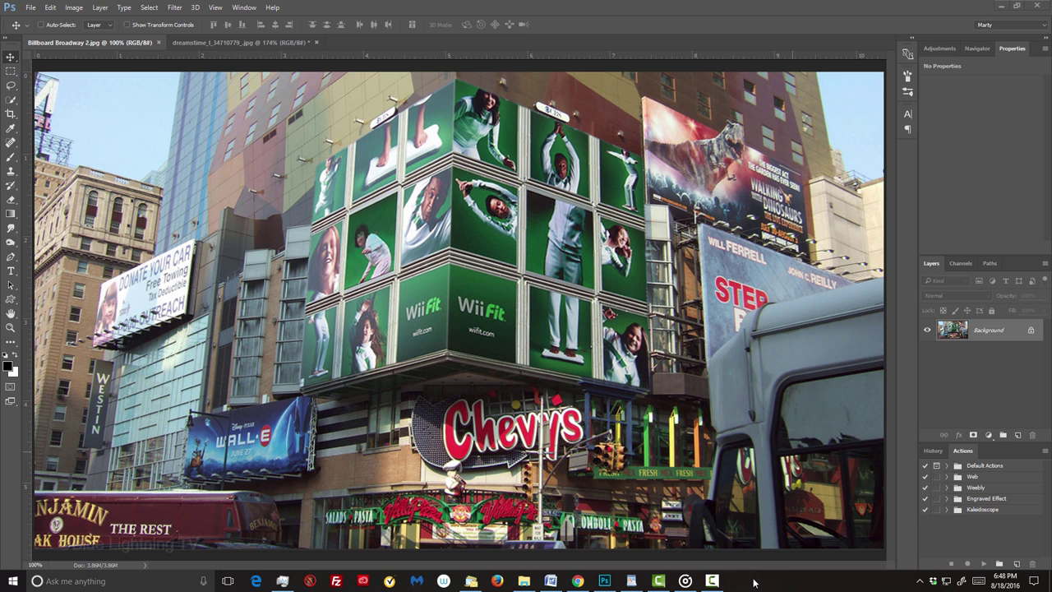
On the portrait document, set up the Horizontal Type Tool with Byrow font at 50.19 pt, Sharp.
{"action": "left_click", "coordinate": [273, 42]}
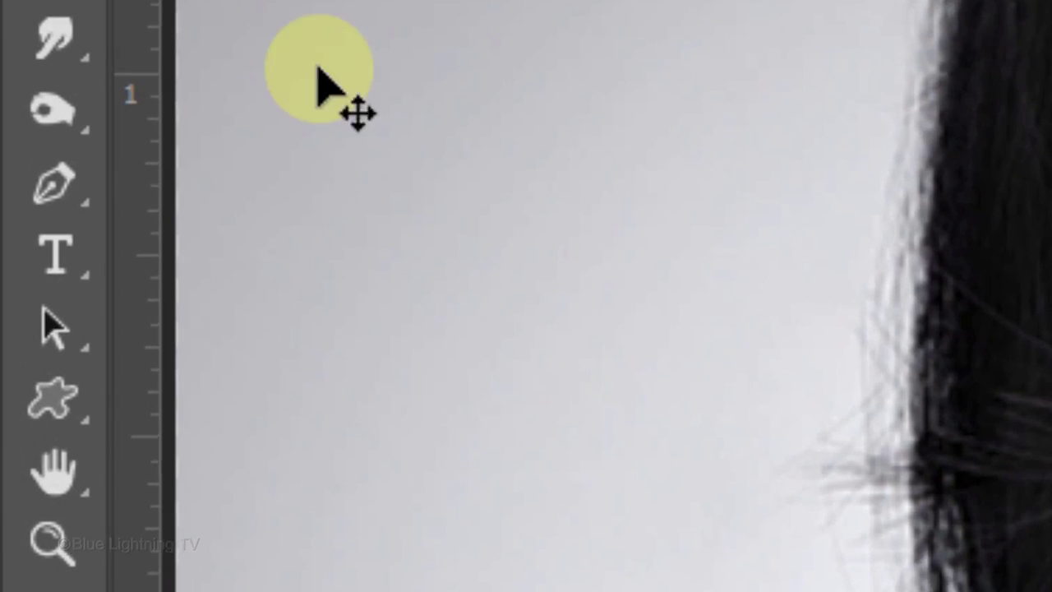
{"action": "left_click", "coordinate": [11, 272]}
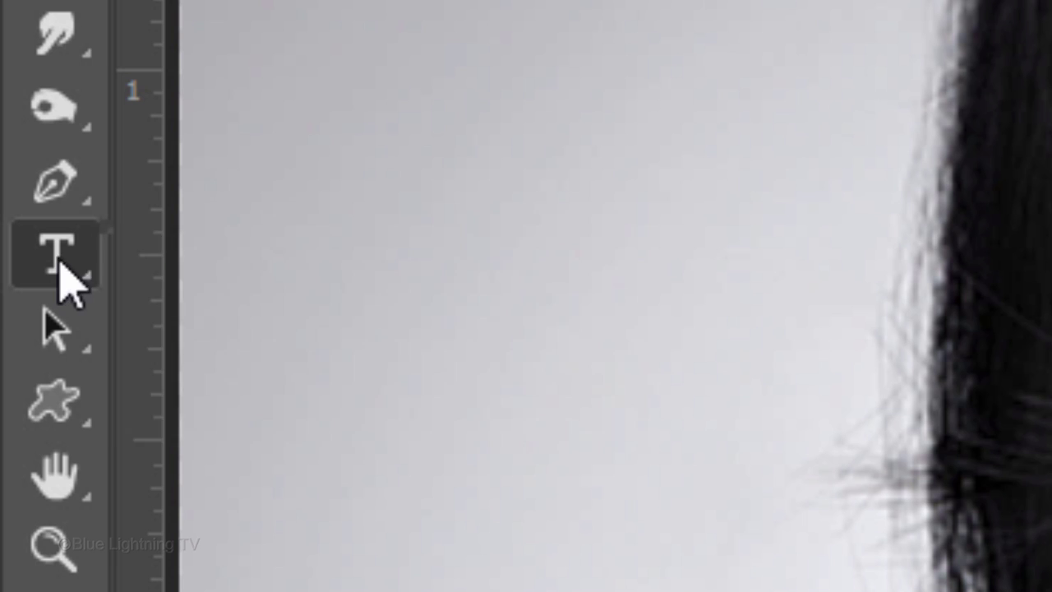
{"action": "right_click", "coordinate": [60, 262]}
{"action": "left_click", "coordinate": [309, 266]}
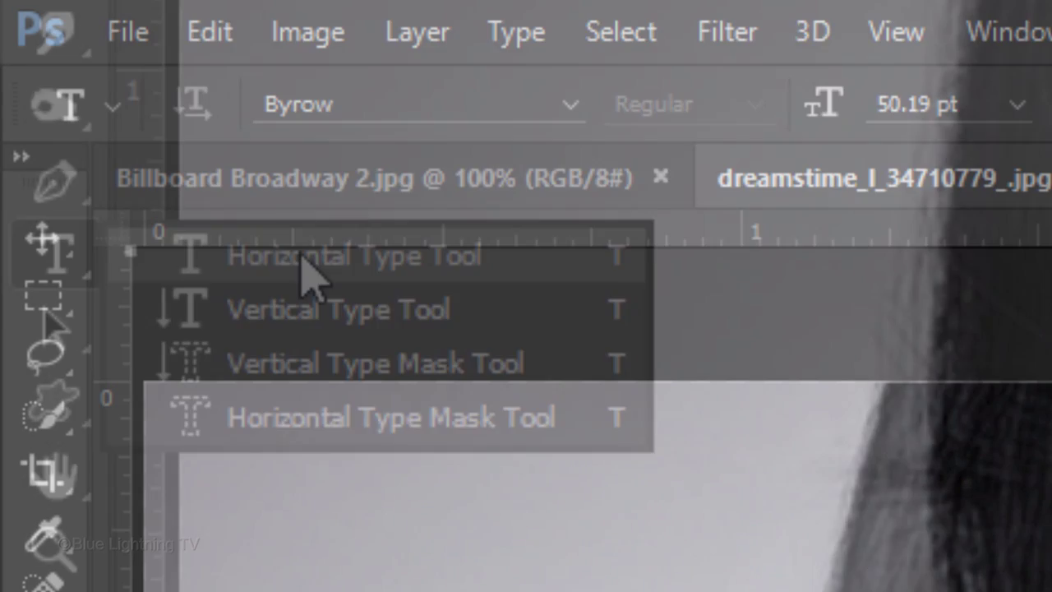
{"action": "left_click", "coordinate": [549, 97]}
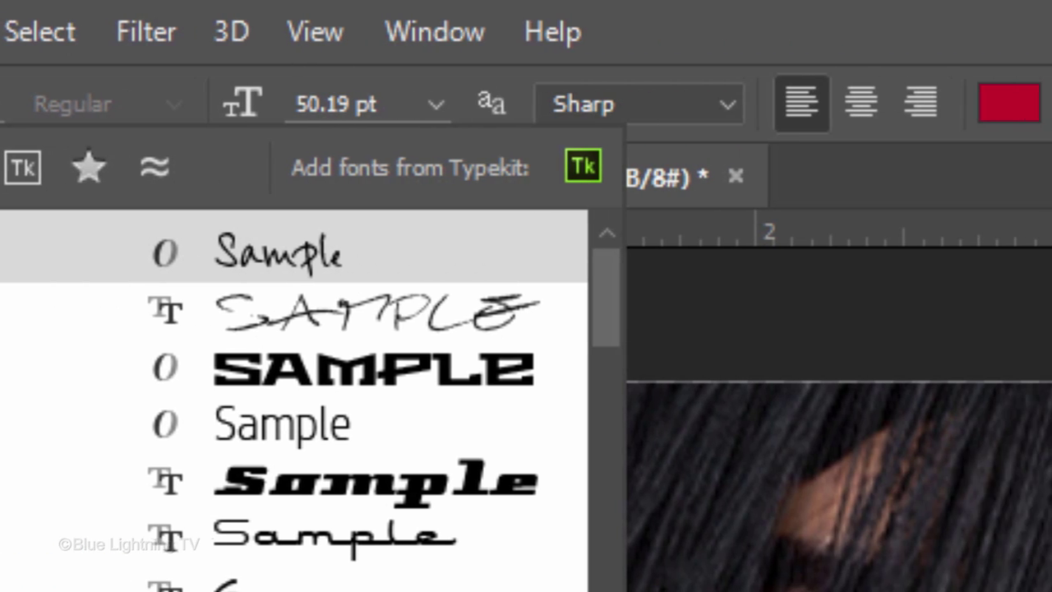
{"action": "key", "text": "Escape"}
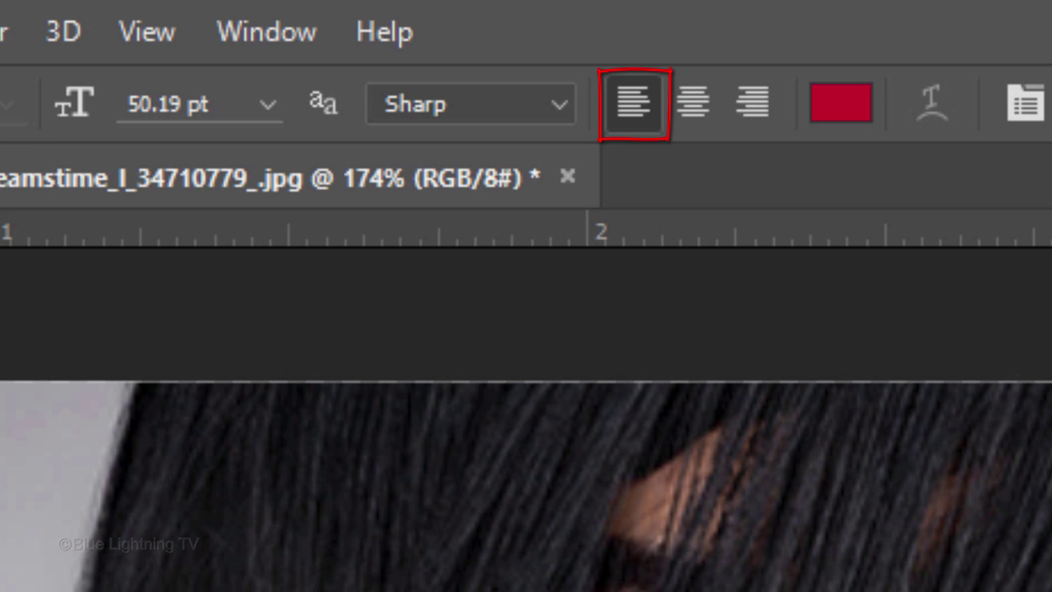
Sample the woman's lip red (cd0a29) as the text colour.
{"action": "left_click", "coordinate": [846, 105]}
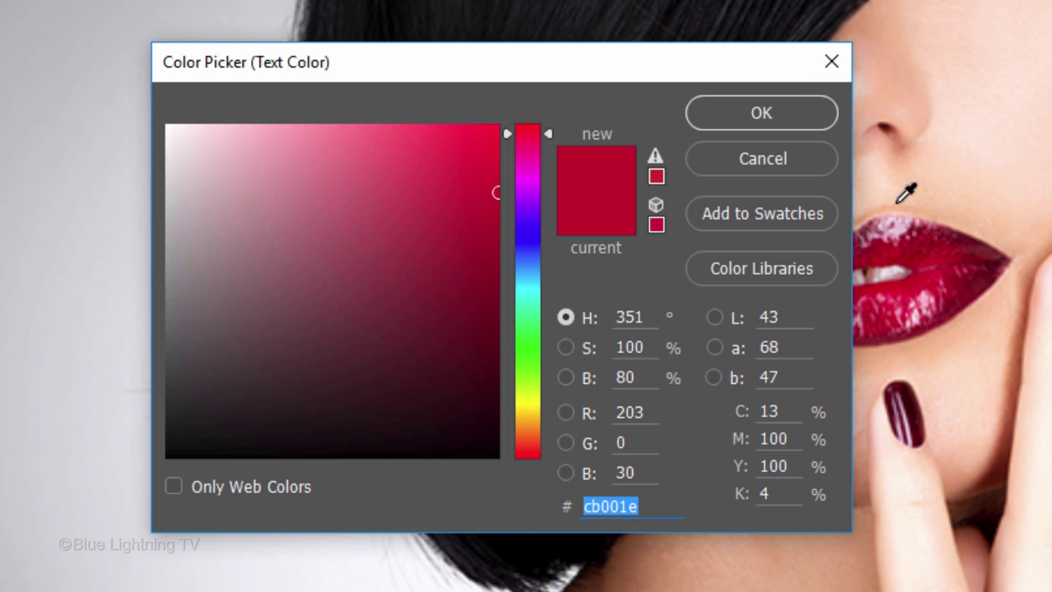
{"action": "left_click", "coordinate": [897, 312]}
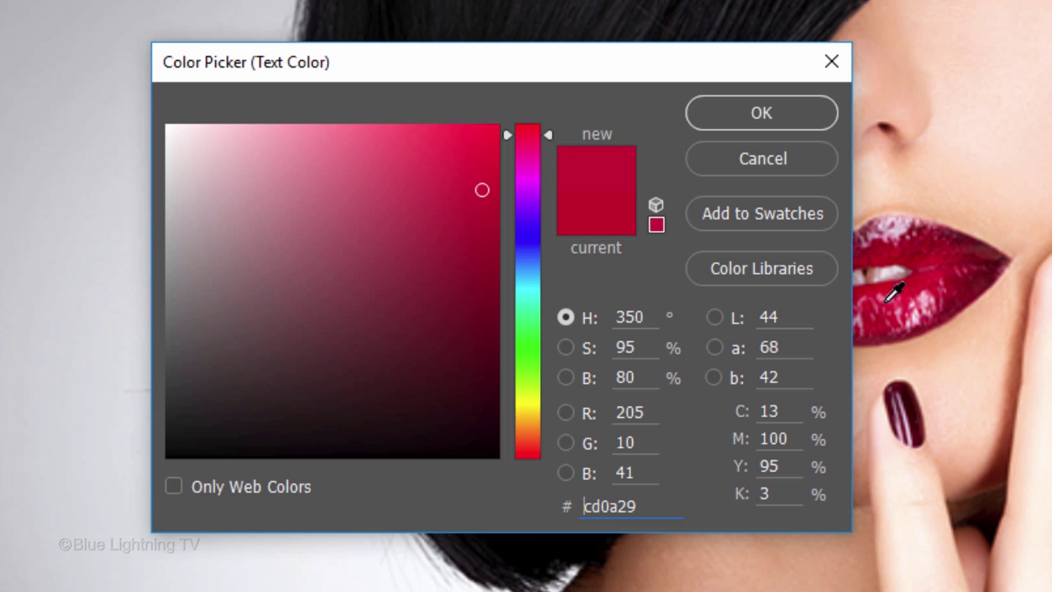
{"action": "left_click", "coordinate": [762, 113]}
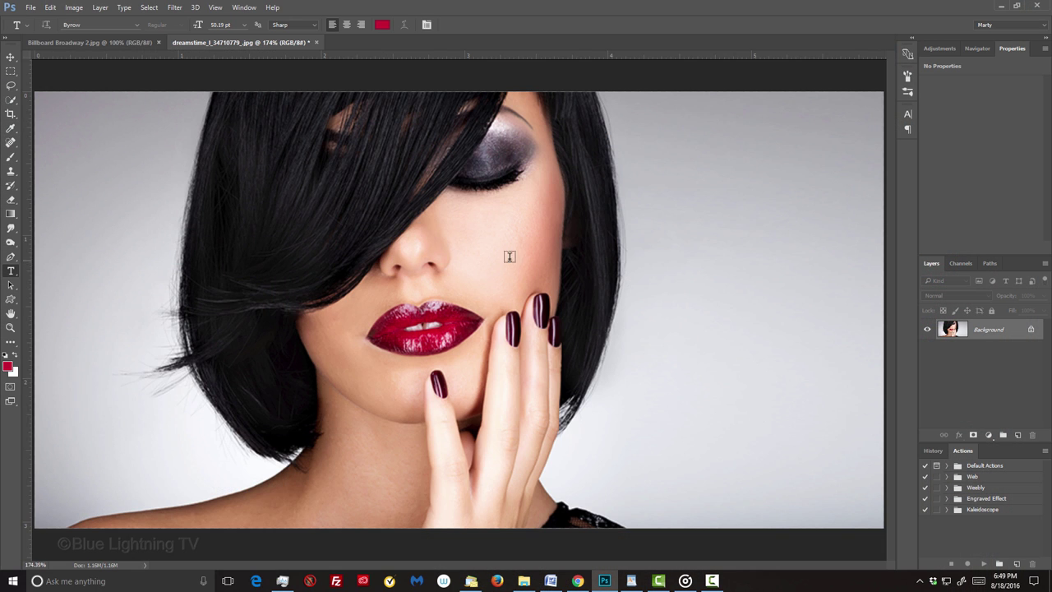
Type 'Annie!' beside her face and tighten the letter tracking across the word.
{"action": "left_click", "coordinate": [514, 253]}
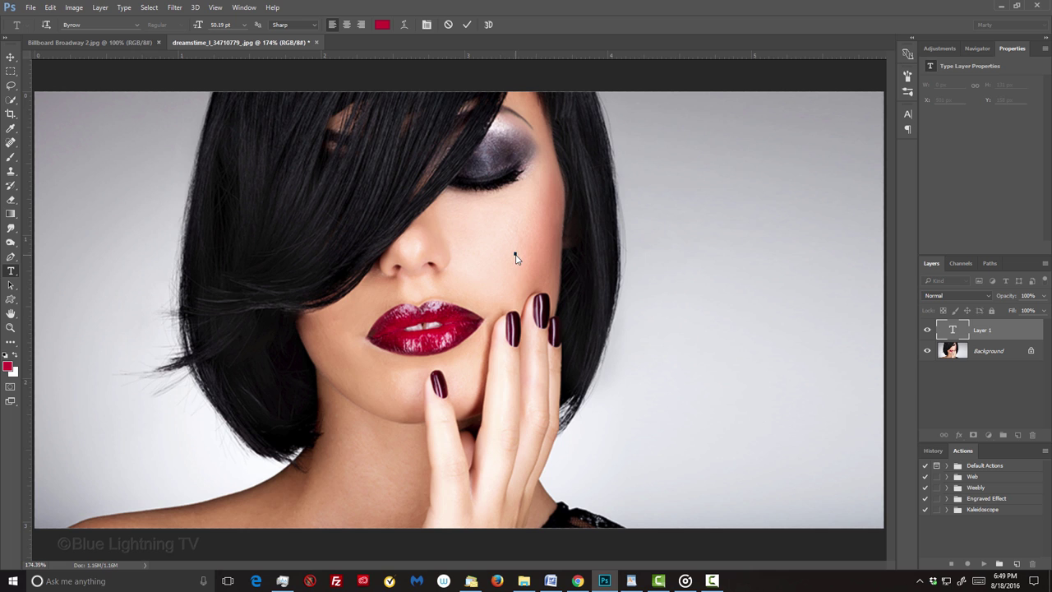
{"action": "type", "text": "Annie!"}
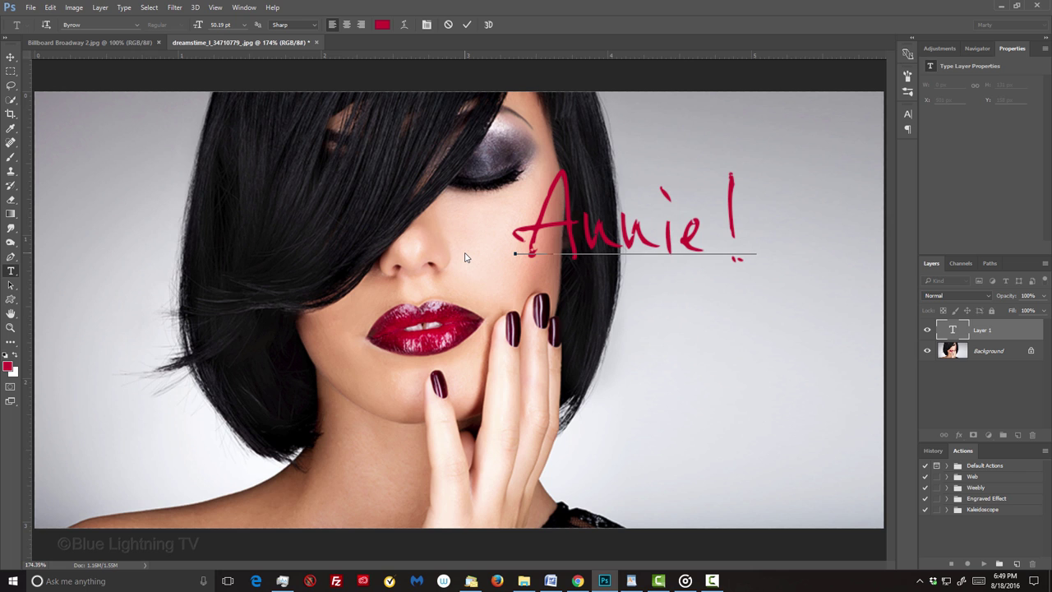
{"action": "left_click_drag", "start_coordinate": [692, 220], "coordinate": [476, 212]}
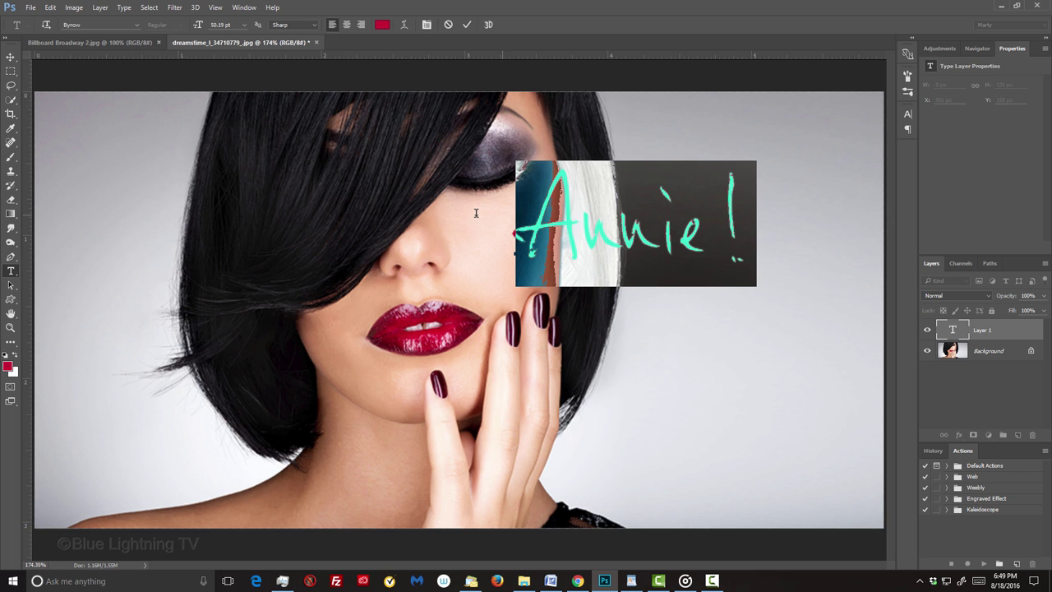
{"action": "key", "text": "alt+Left"}
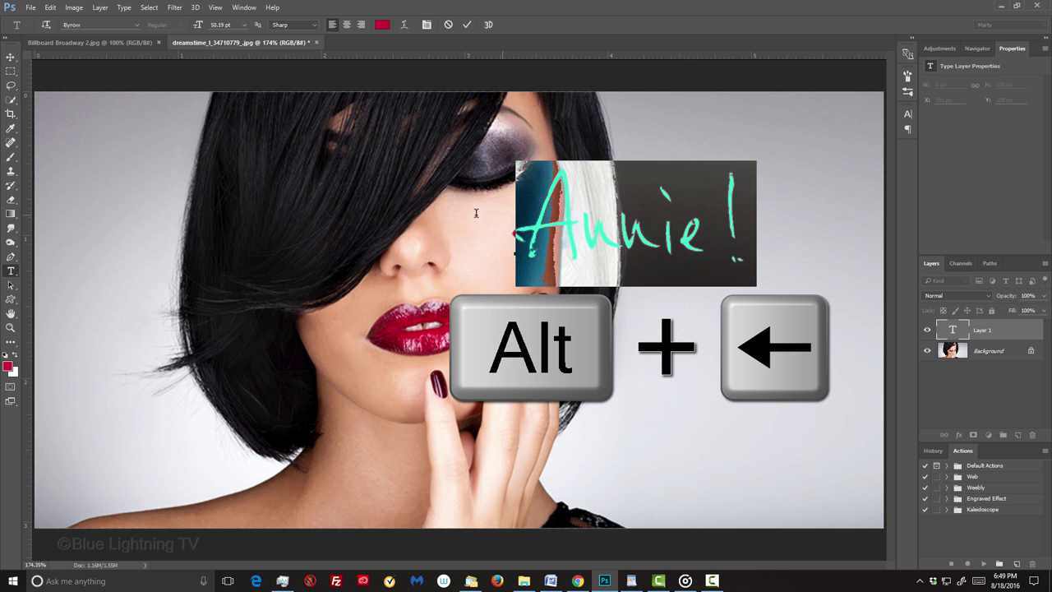
{"action": "key", "text": "alt+Right"}
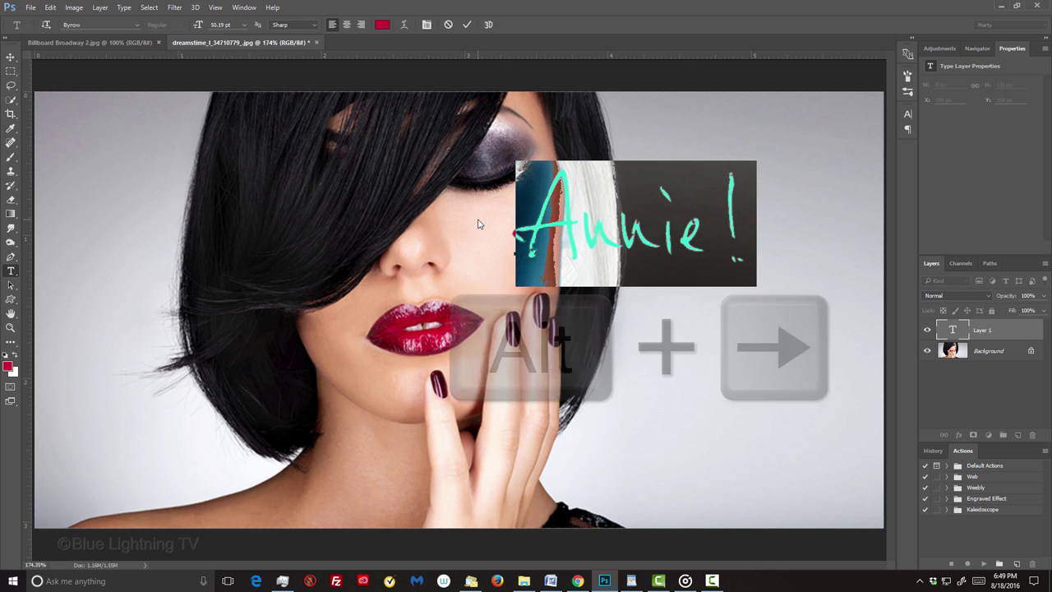
{"action": "key", "text": "alt+Left"}
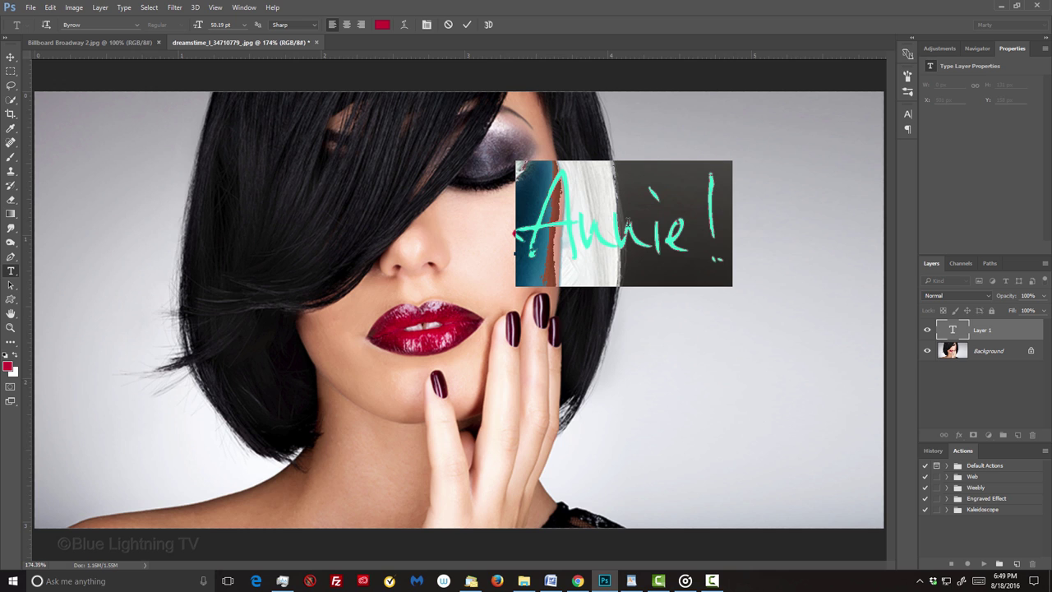
Kern the exclamation mark two steps closer to the e and commit the text.
{"action": "left_click", "coordinate": [692, 233]}
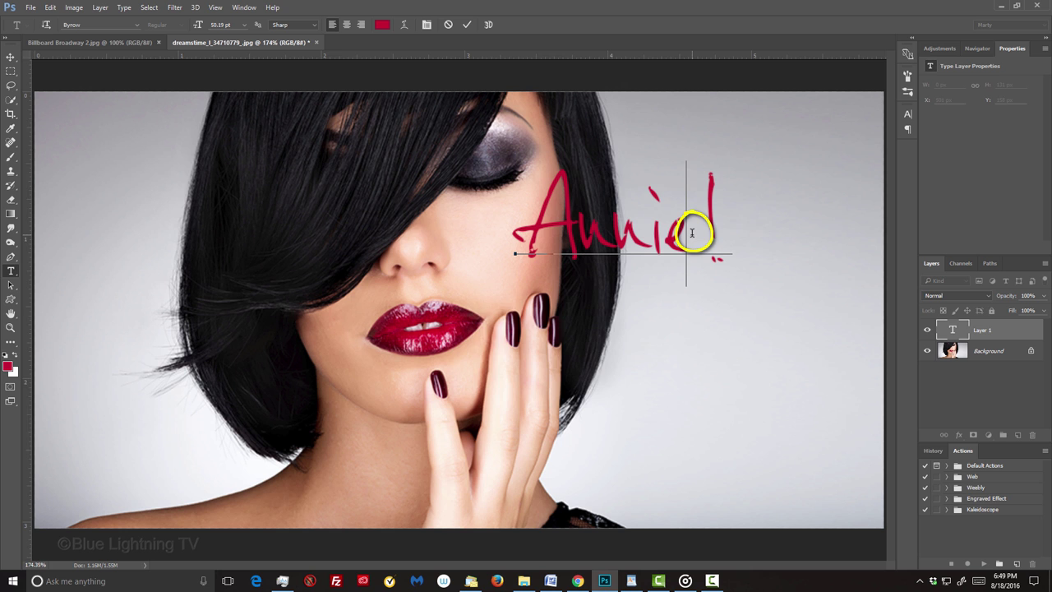
{"action": "key", "text": "alt+Left"}
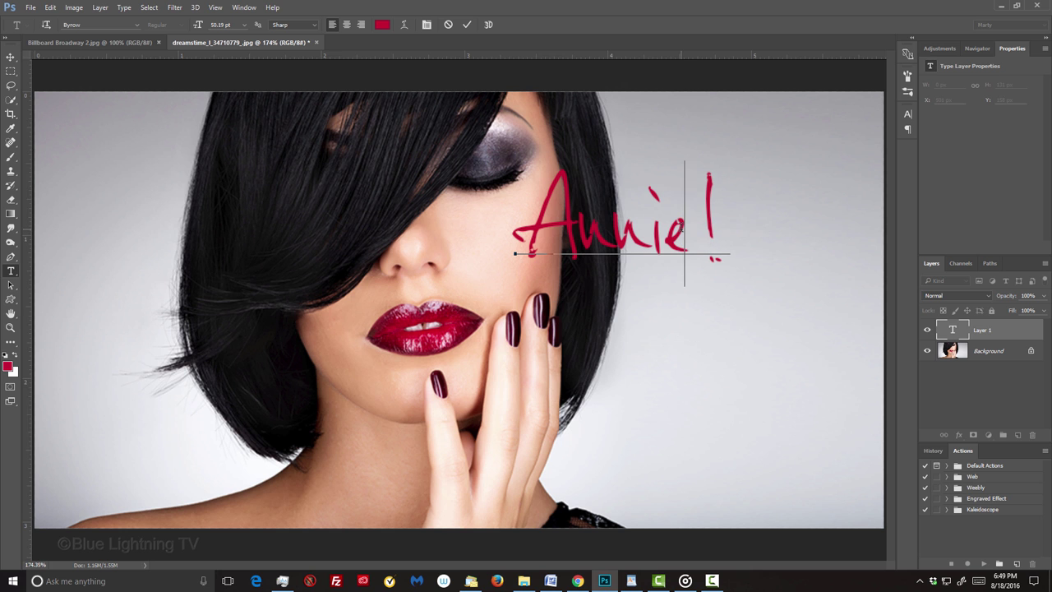
{"action": "key", "text": "alt+Left"}
{"action": "key", "text": "alt+Left"}
{"action": "key", "text": "alt+Left"}
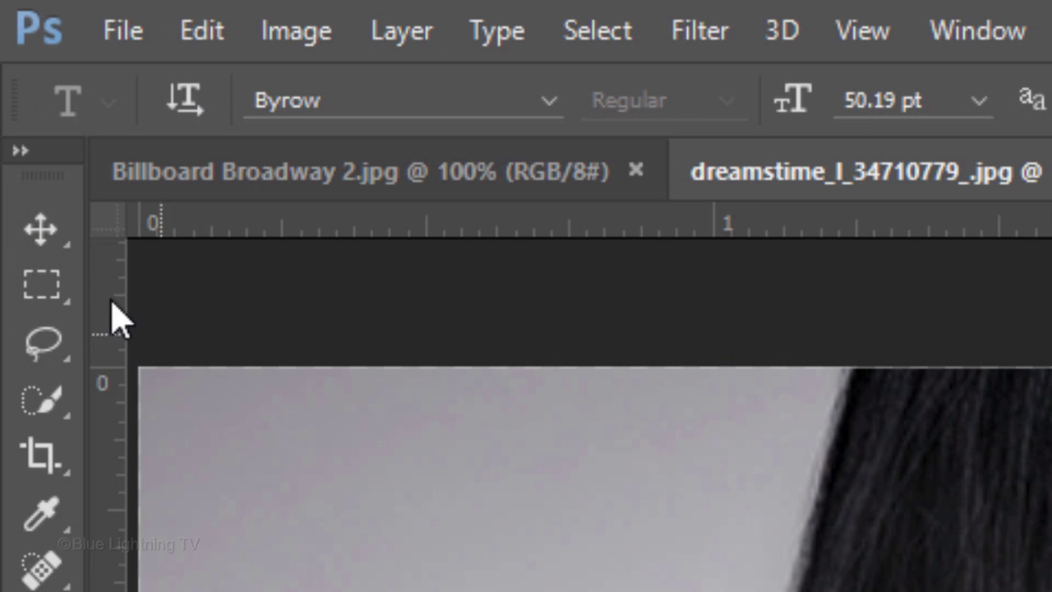
{"action": "left_click", "coordinate": [13, 57]}
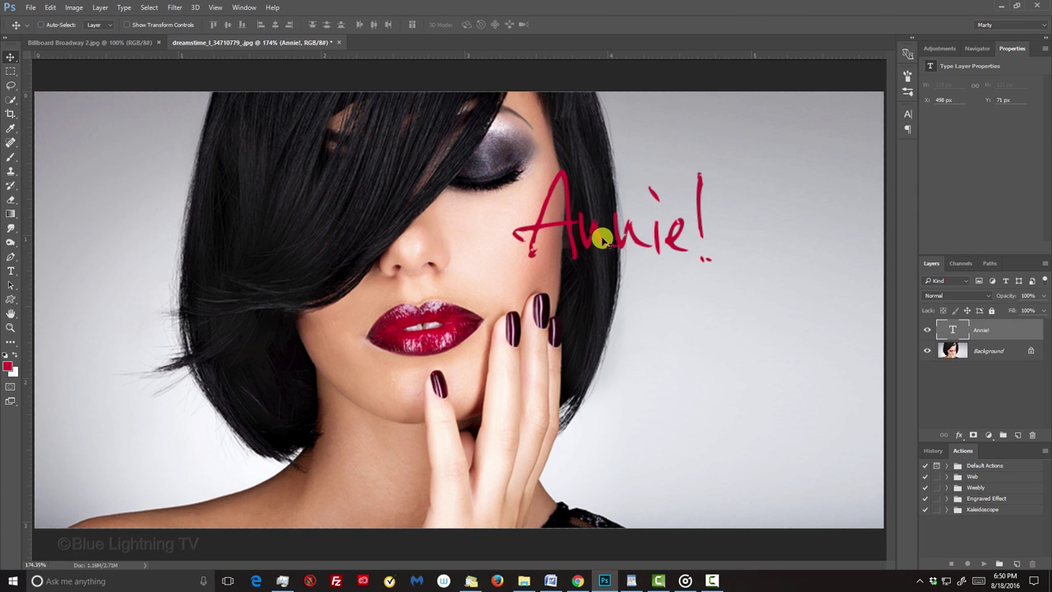
Nudge Annie! into place, merge all visible layers into a new Layer 1, and copy it.
{"action": "left_click_drag", "start_coordinate": [598, 234], "coordinate": [594, 252]}
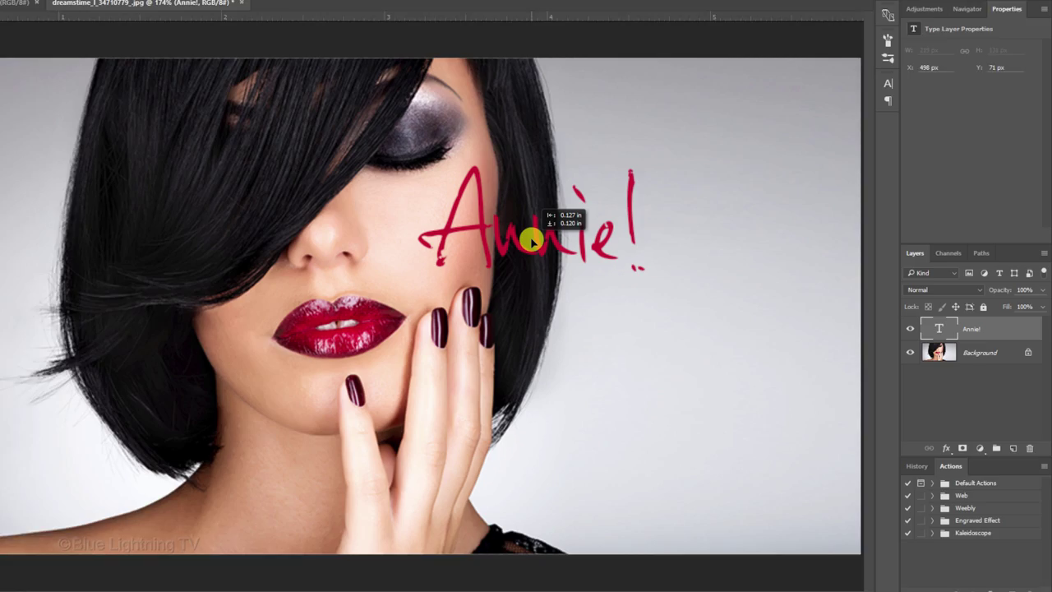
{"action": "key", "text": "ctrl+shift+alt+e"}
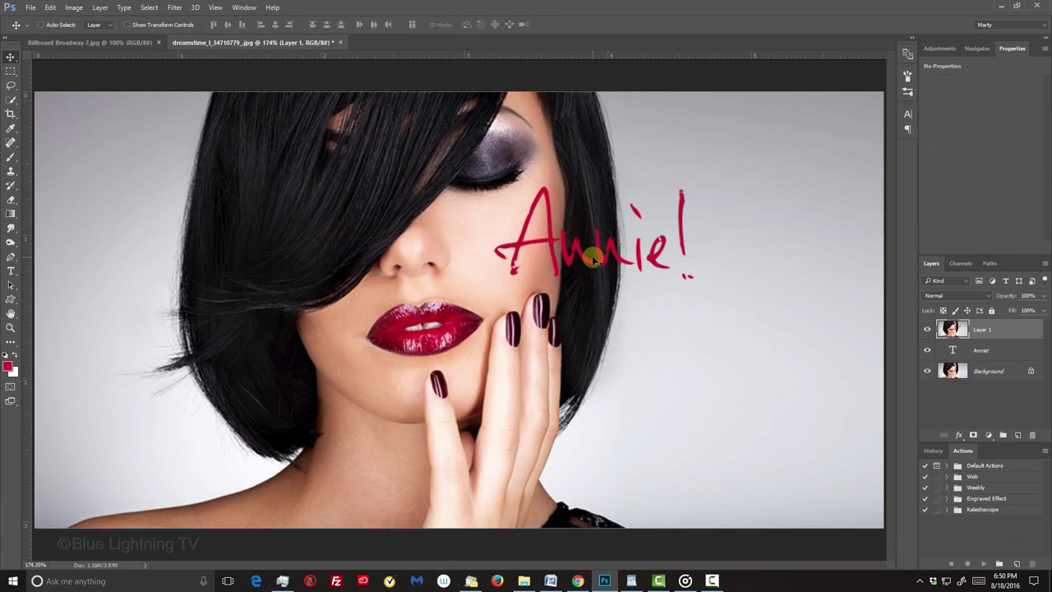
{"action": "key", "text": "ctrl+a"}
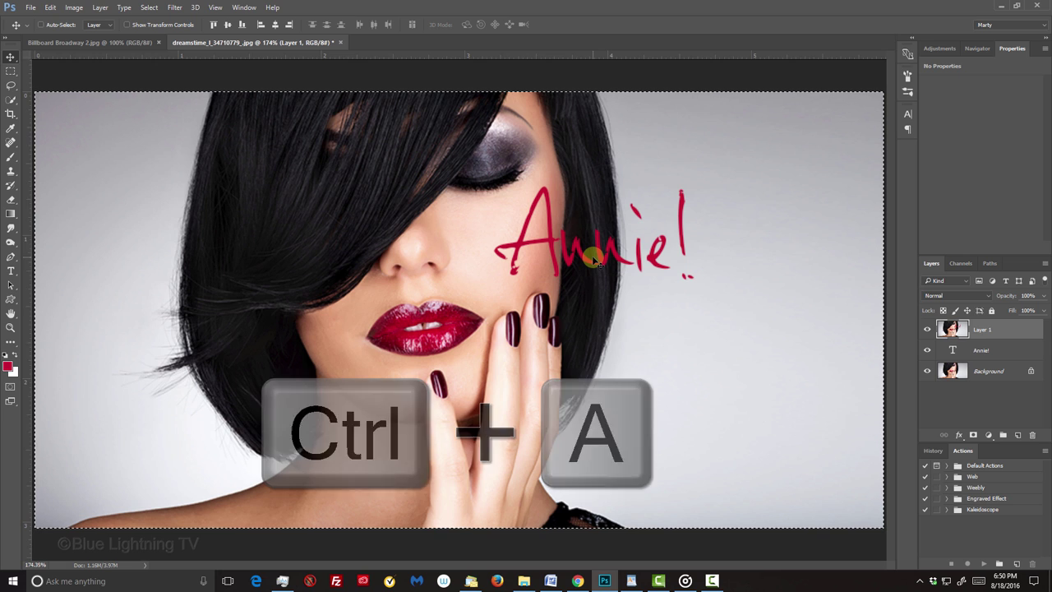
{"action": "key", "text": "ctrl+c"}
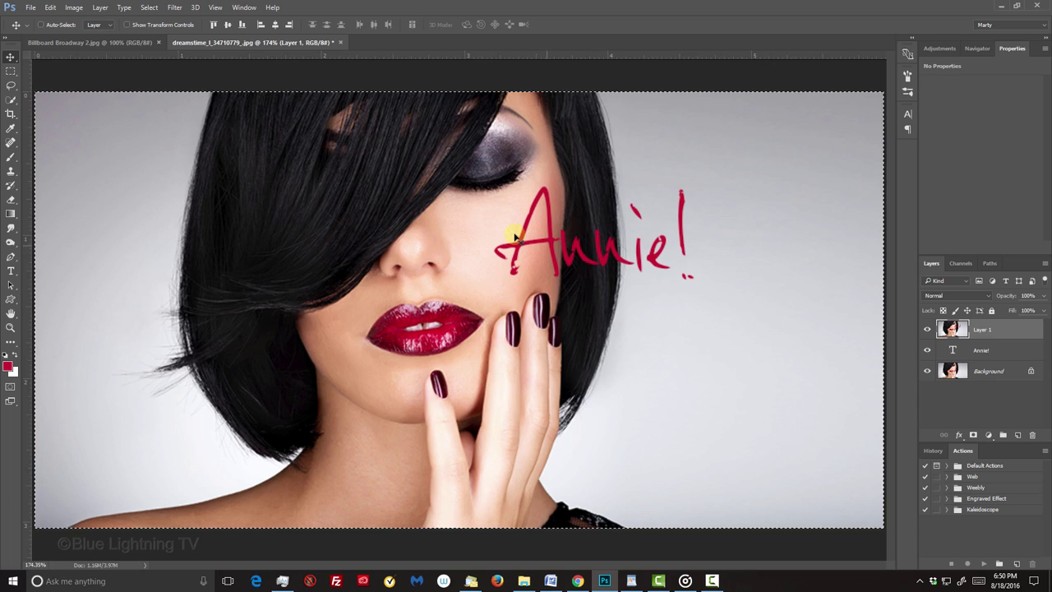
In Billboard Broadway 2.jpg, add a new empty Layer 1 and launch Filter > Vanishing Point.
{"action": "left_click", "coordinate": [112, 43]}
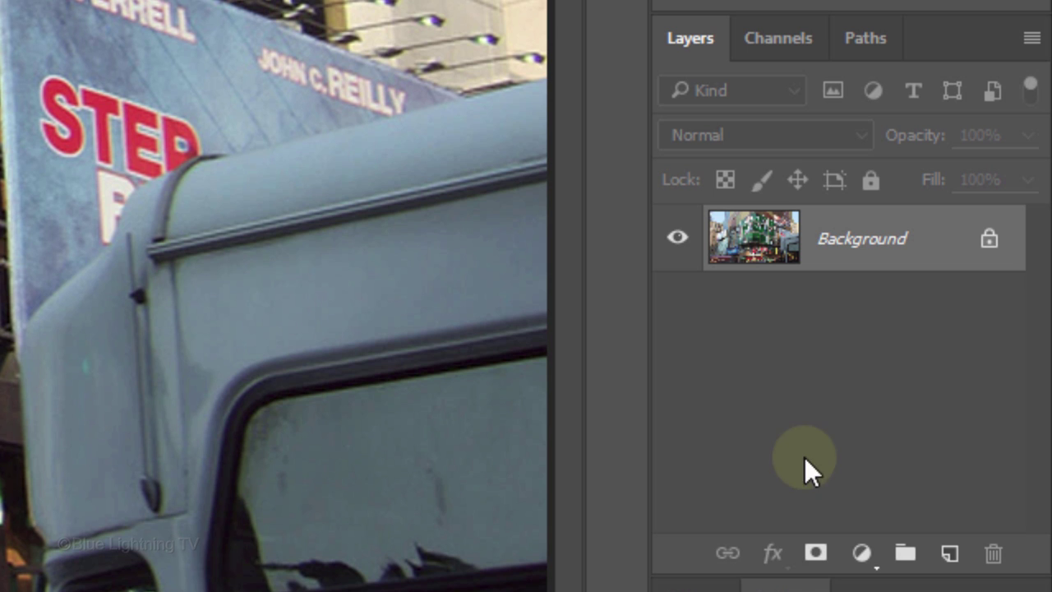
{"action": "left_click", "coordinate": [949, 559]}
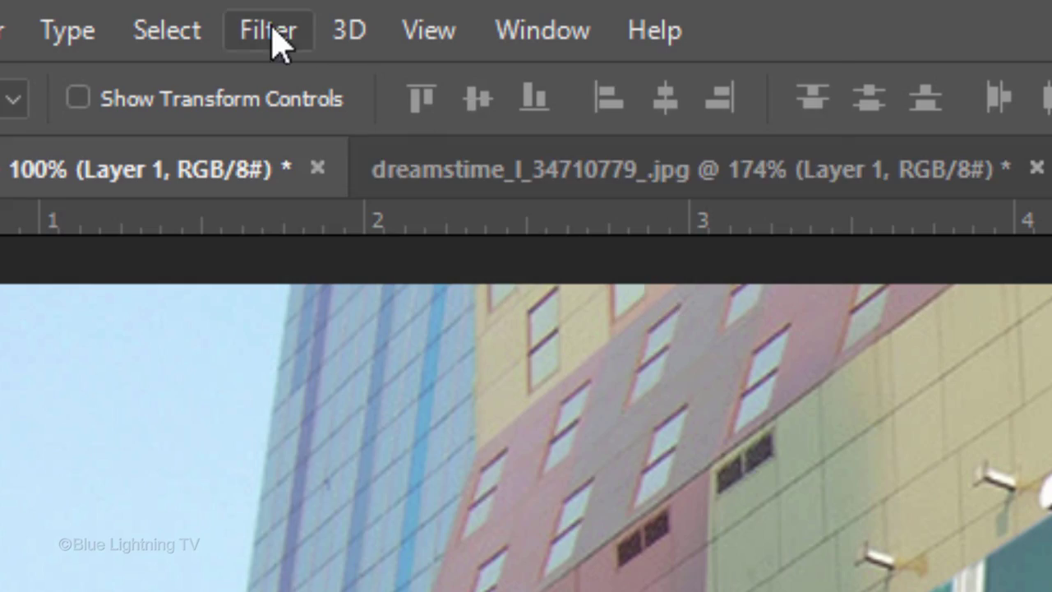
{"action": "left_click", "coordinate": [272, 36]}
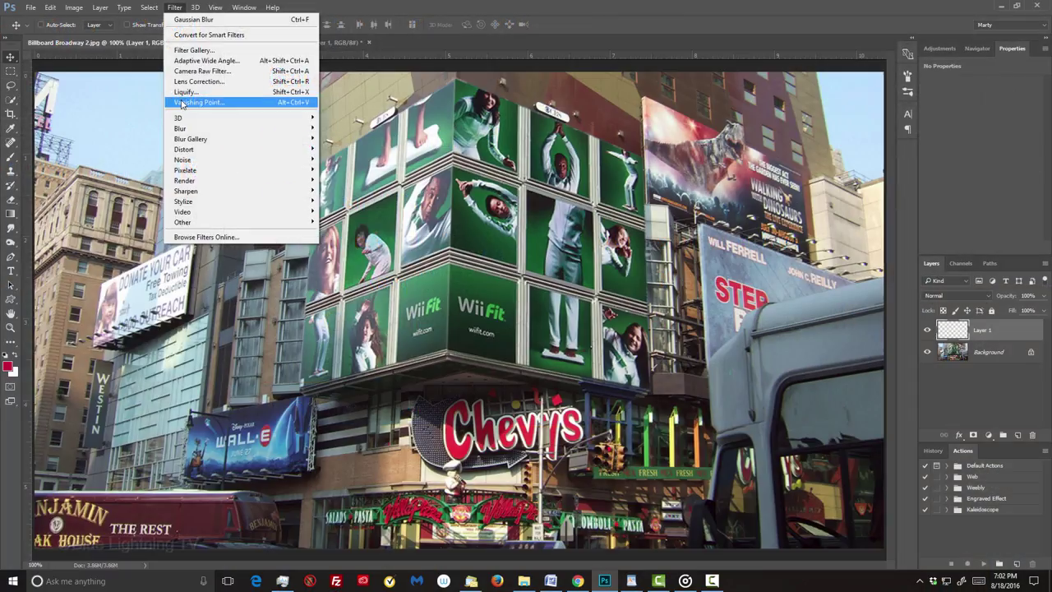
{"action": "left_click", "coordinate": [300, 406]}
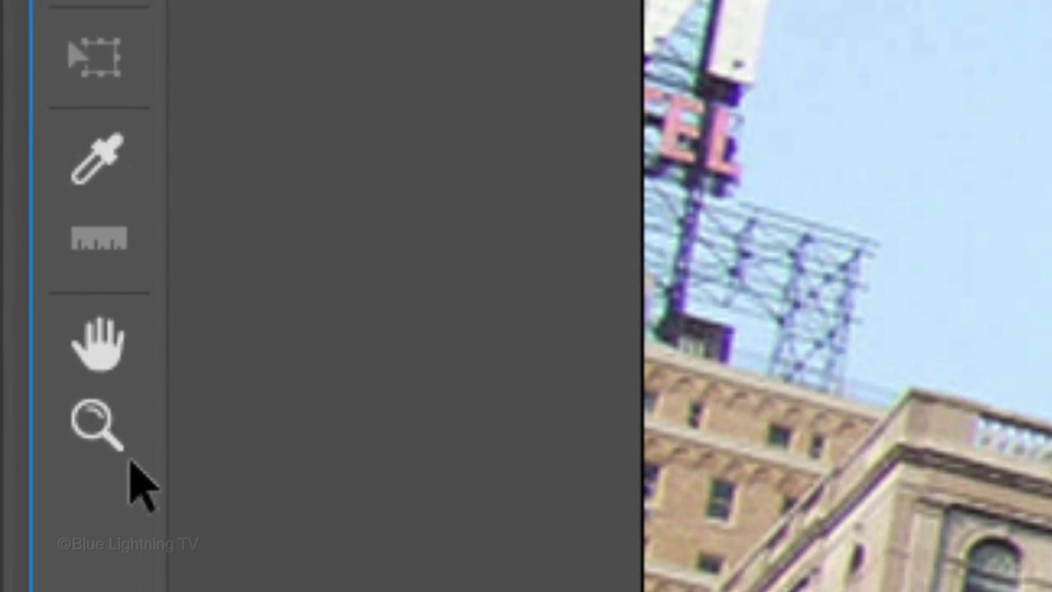
Zoom the Vanishing Point preview into the Wii Fit building and ready the Create Plane tool.
{"action": "left_click", "coordinate": [97, 450]}
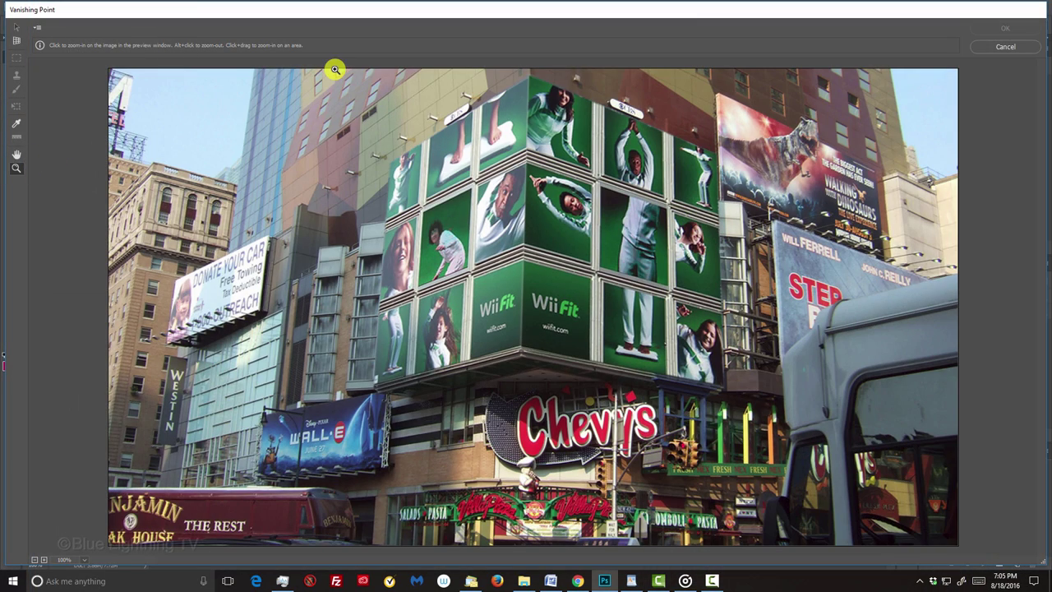
{"action": "left_click_drag", "start_coordinate": [336, 69], "coordinate": [746, 409]}
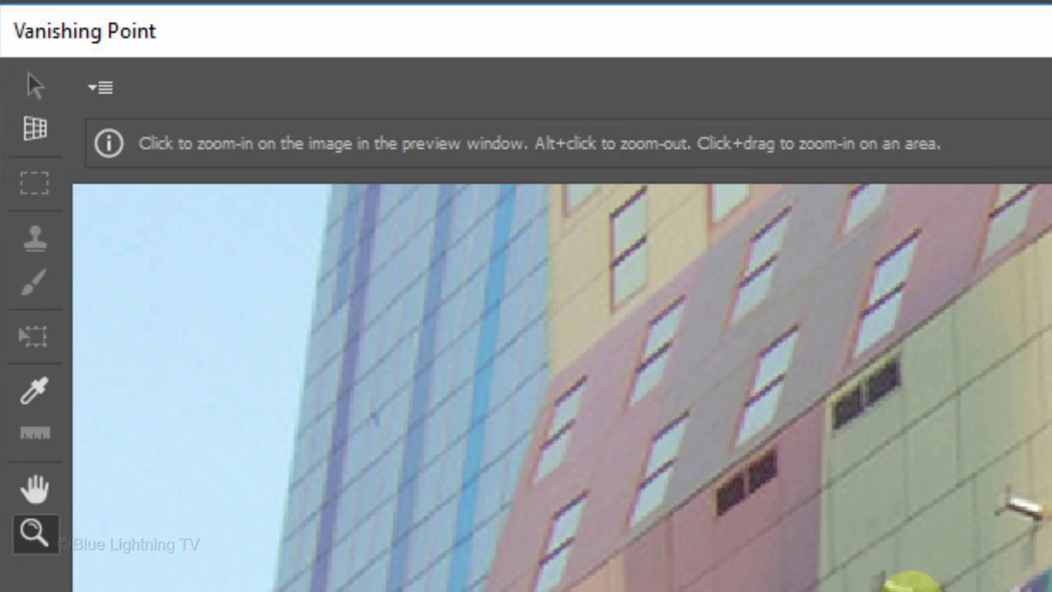
{"action": "left_click", "coordinate": [16, 40]}
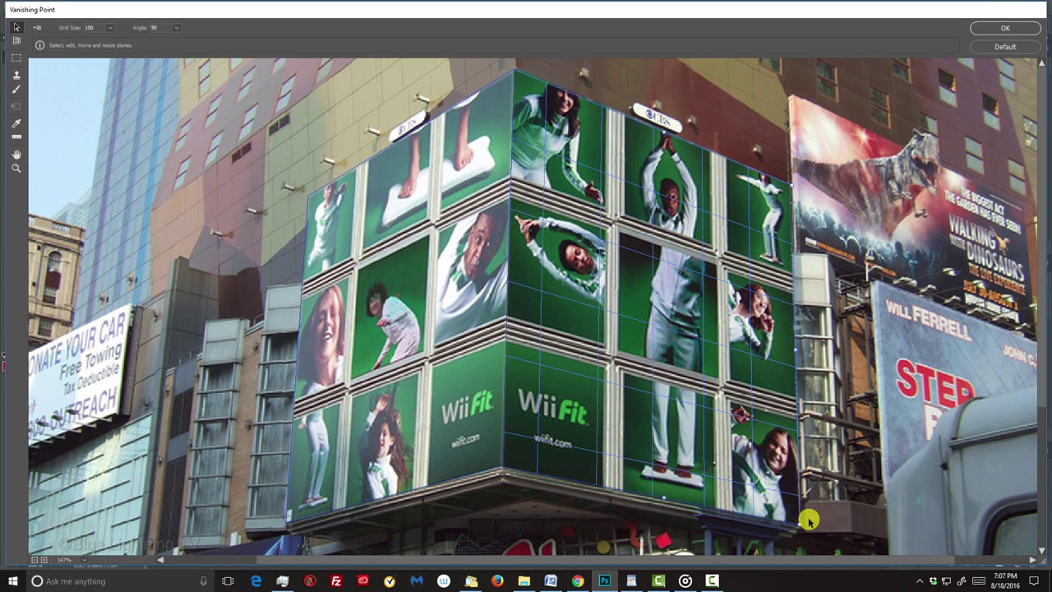
Paste the Annie! portrait, slide it around the billboard corner plane, scale it, and apply.
{"action": "key", "text": "ctrl+v"}
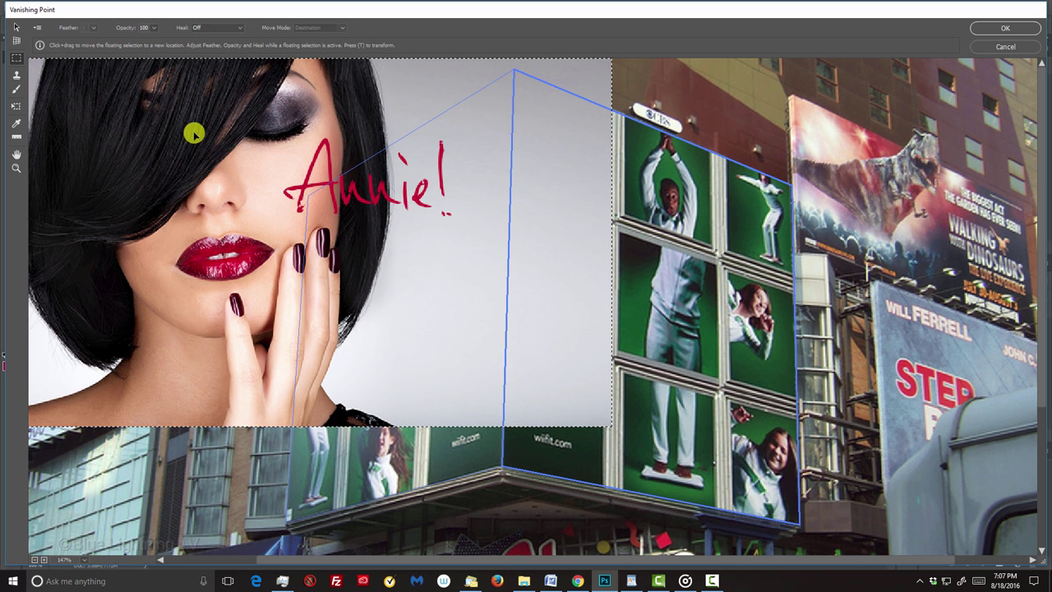
{"action": "left_click_drag", "start_coordinate": [192, 132], "coordinate": [376, 218]}
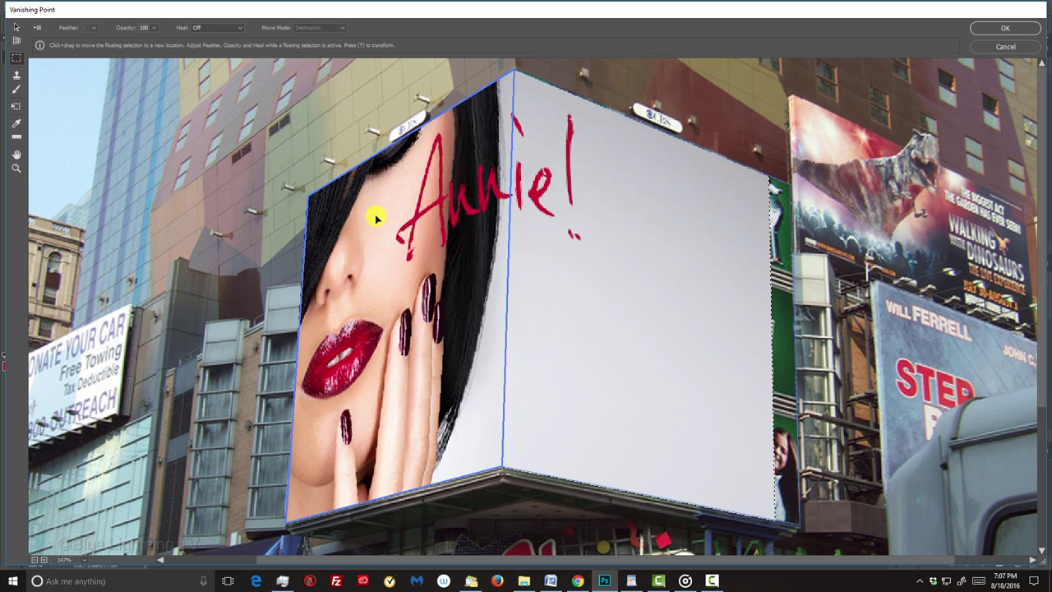
{"action": "left_click_drag", "start_coordinate": [376, 218], "coordinate": [709, 309]}
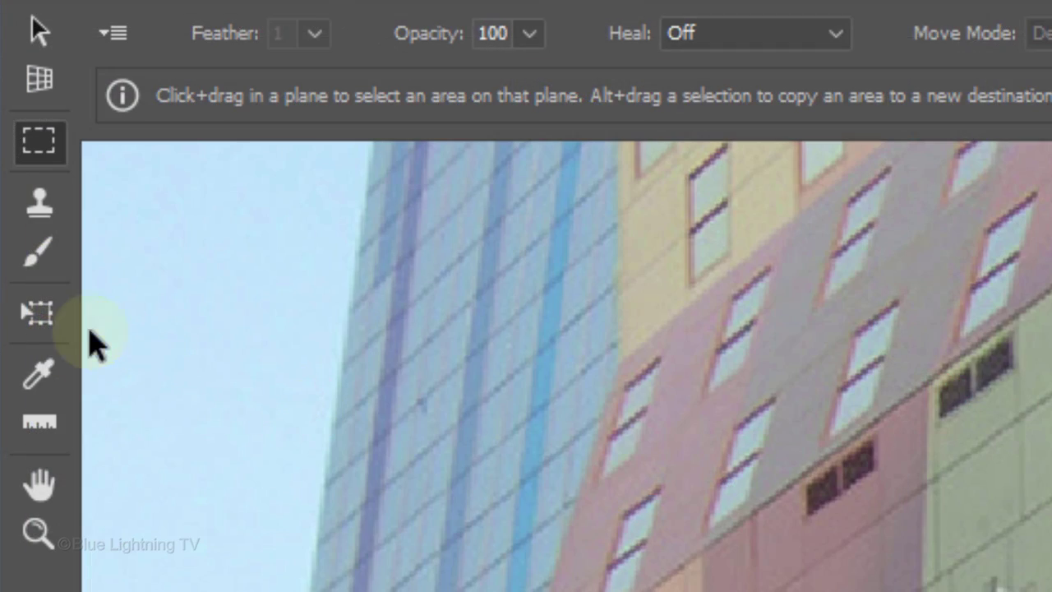
{"action": "left_click", "coordinate": [16, 107]}
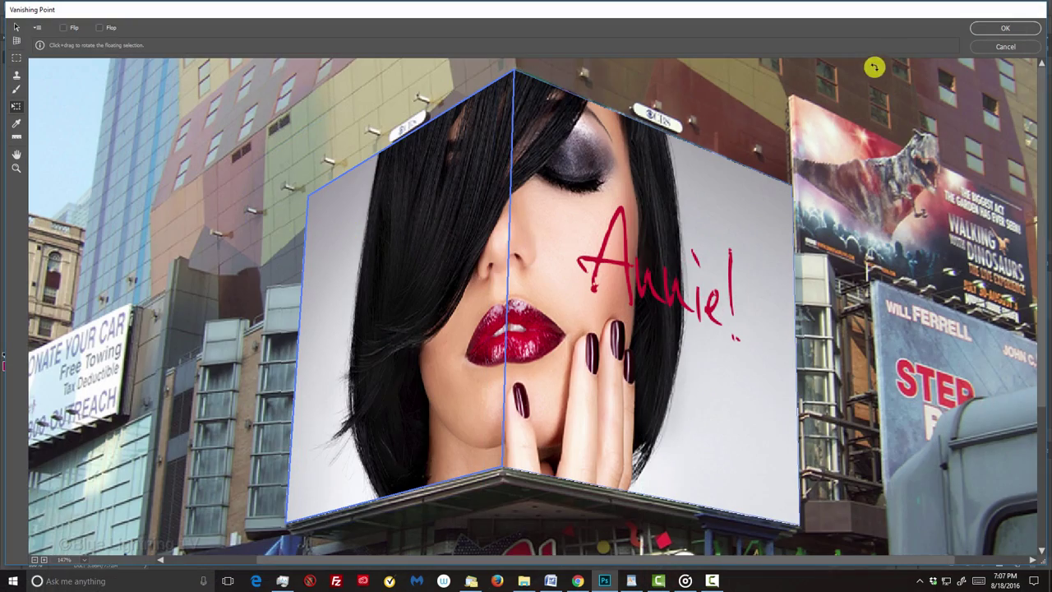
{"action": "left_click", "coordinate": [982, 34]}
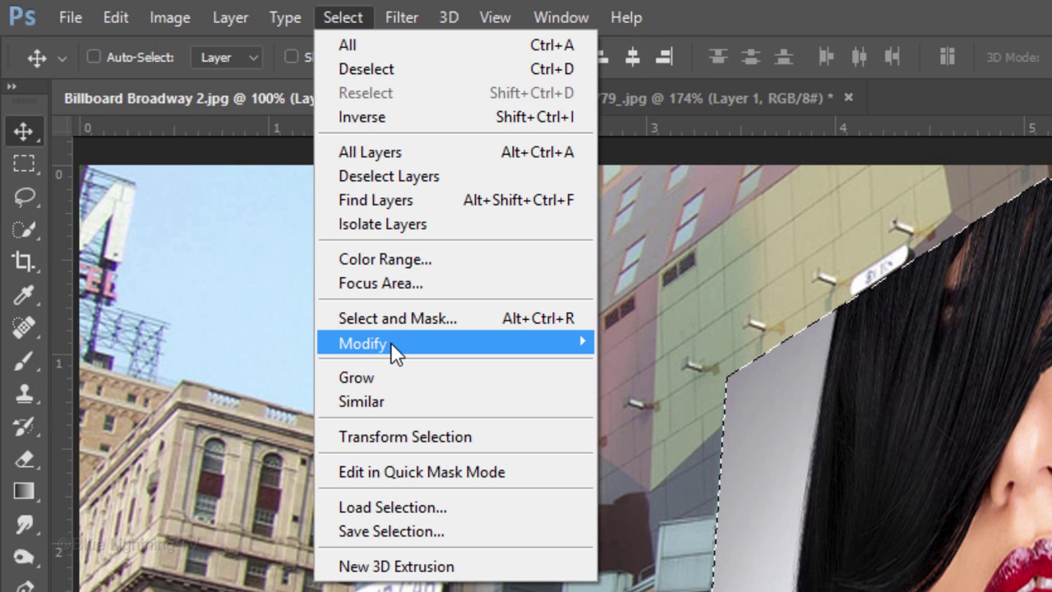
Feather the billboard selection by 1 px, add a layer mask, and unlink it from the portrait.
{"action": "mouse_move", "coordinate": [391, 343]}
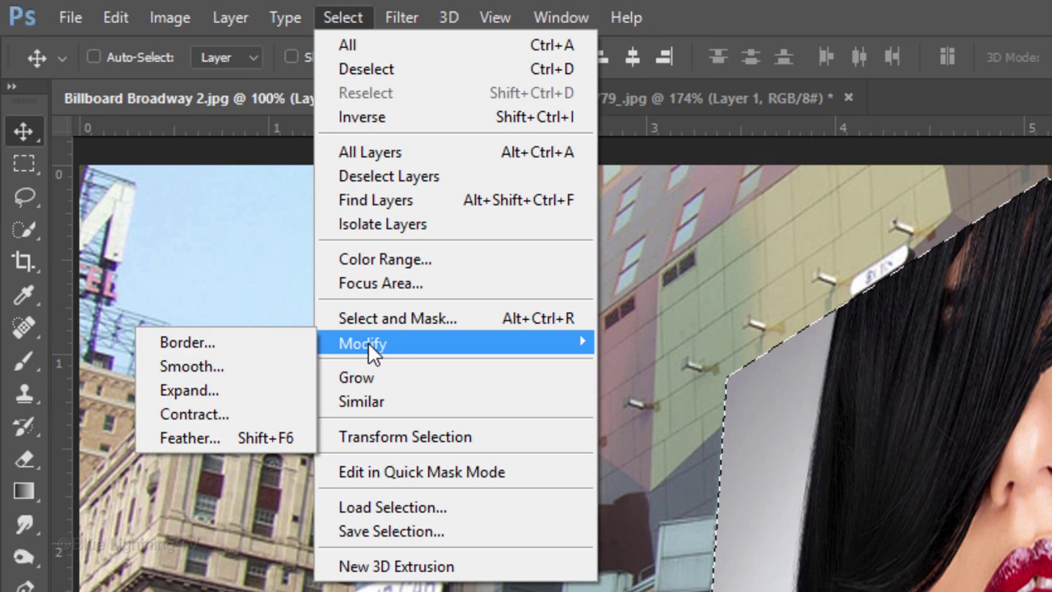
{"action": "left_click", "coordinate": [265, 437]}
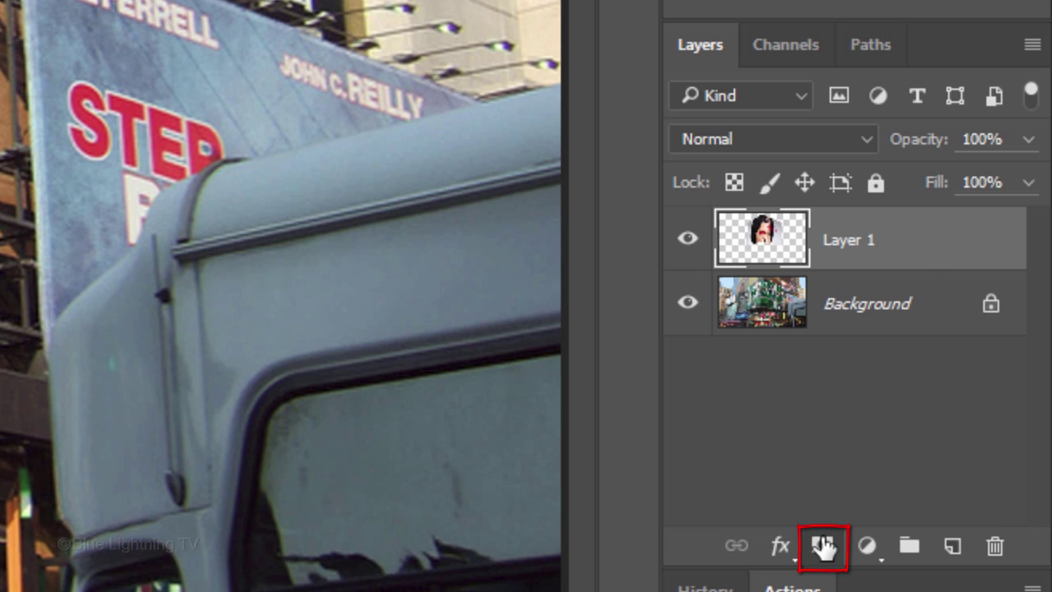
{"action": "left_click", "coordinate": [822, 545]}
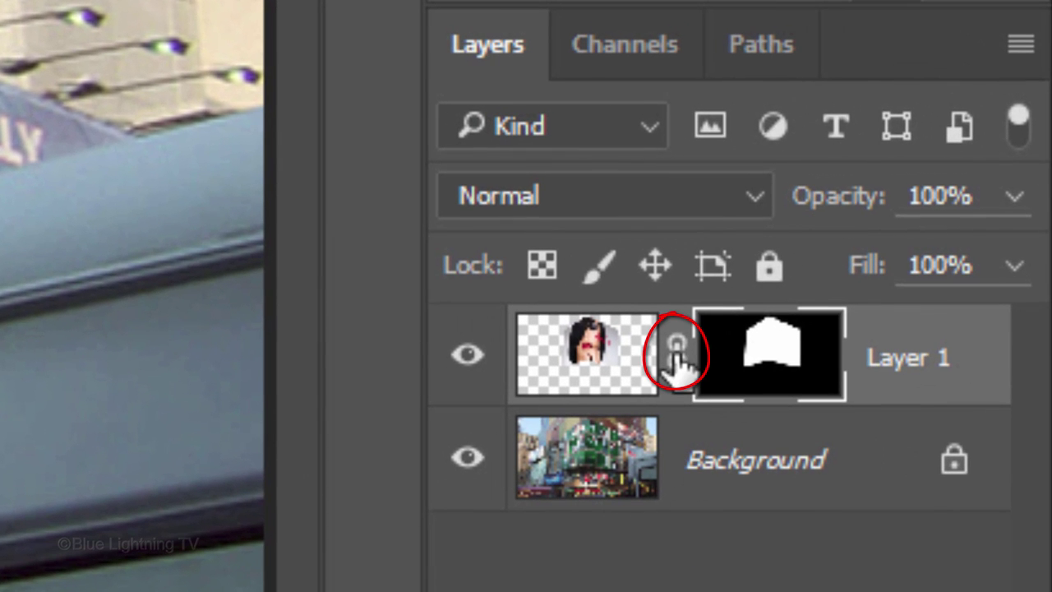
{"action": "left_click", "coordinate": [677, 350]}
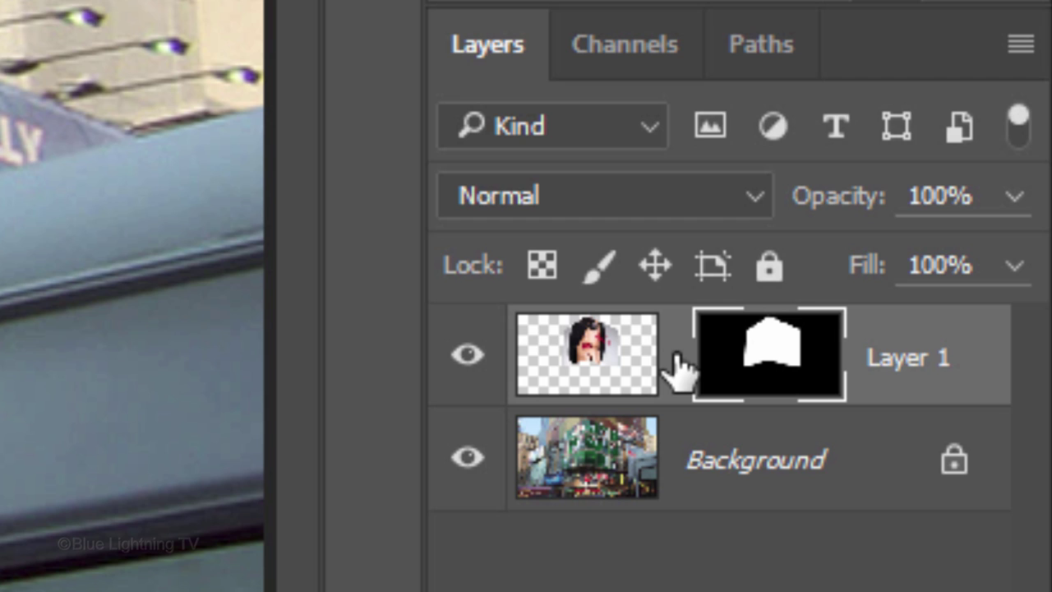
Scale the portrait image, not its mask, proportionally to 101% width and height.
{"action": "left_click", "coordinate": [576, 364]}
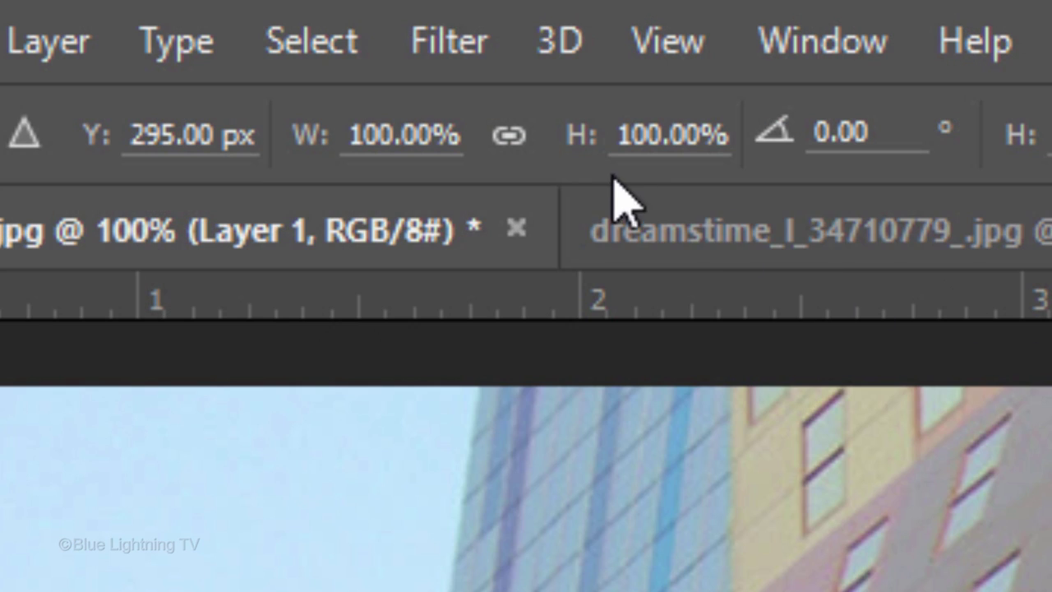
{"action": "left_click", "coordinate": [509, 138]}
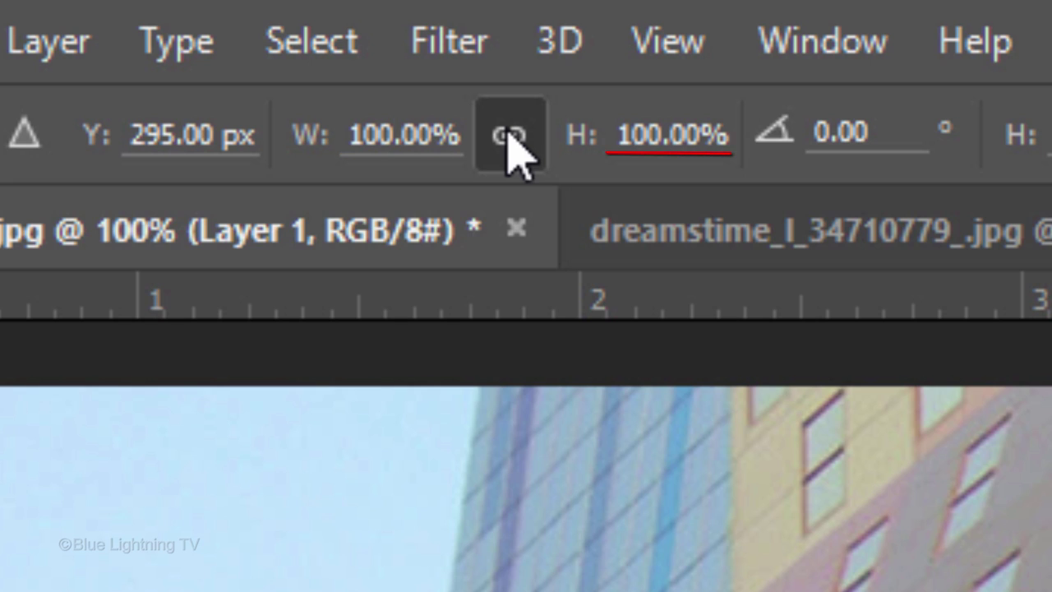
{"action": "left_click", "coordinate": [397, 134]}
{"action": "key", "text": "Up"}
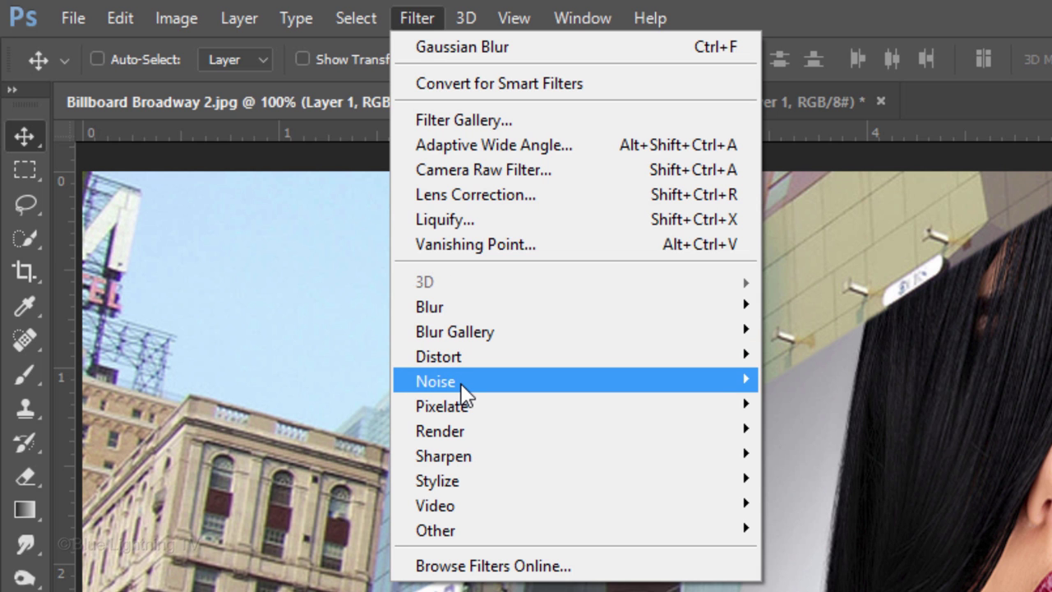
Add 3% monochromatic Gaussian noise, then give the portrait a 0.3-pixel Gaussian Blur.
{"action": "mouse_move", "coordinate": [462, 386]}
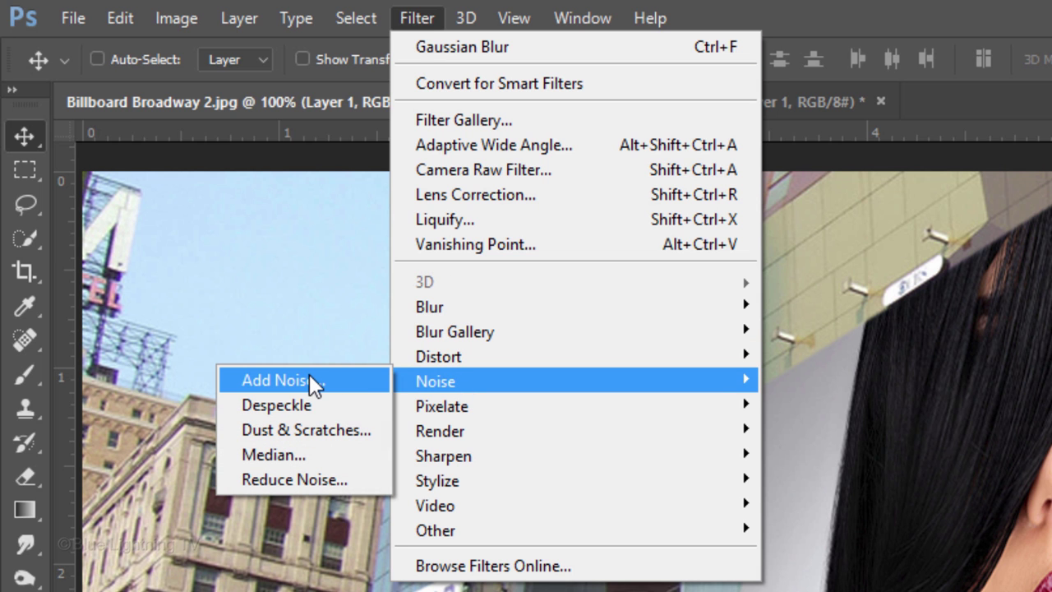
{"action": "left_click", "coordinate": [310, 376]}
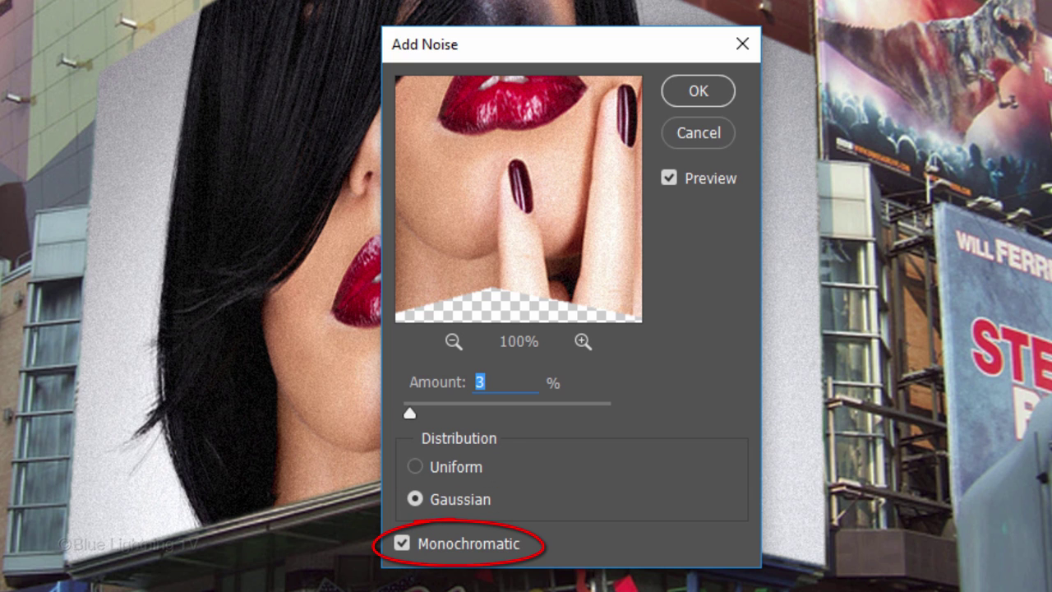
{"action": "left_click", "coordinate": [711, 93]}
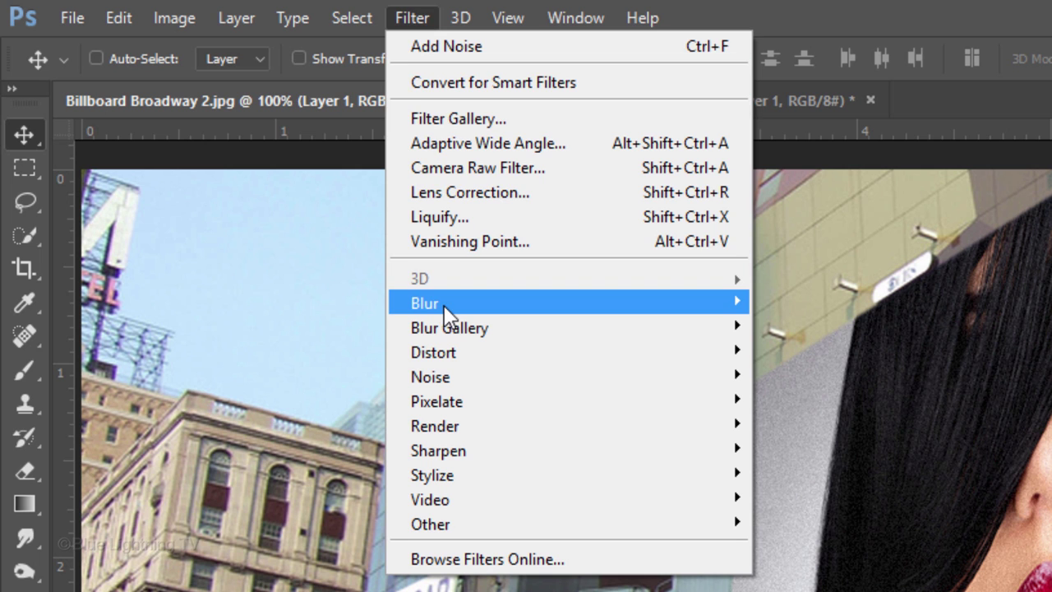
{"action": "mouse_move", "coordinate": [444, 306]}
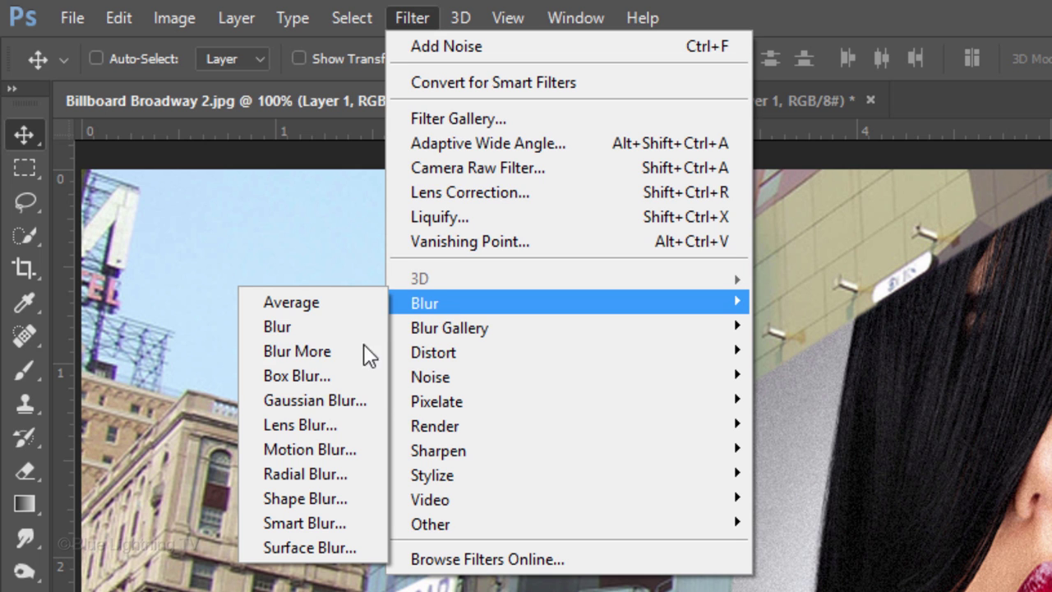
{"action": "left_click", "coordinate": [347, 399]}
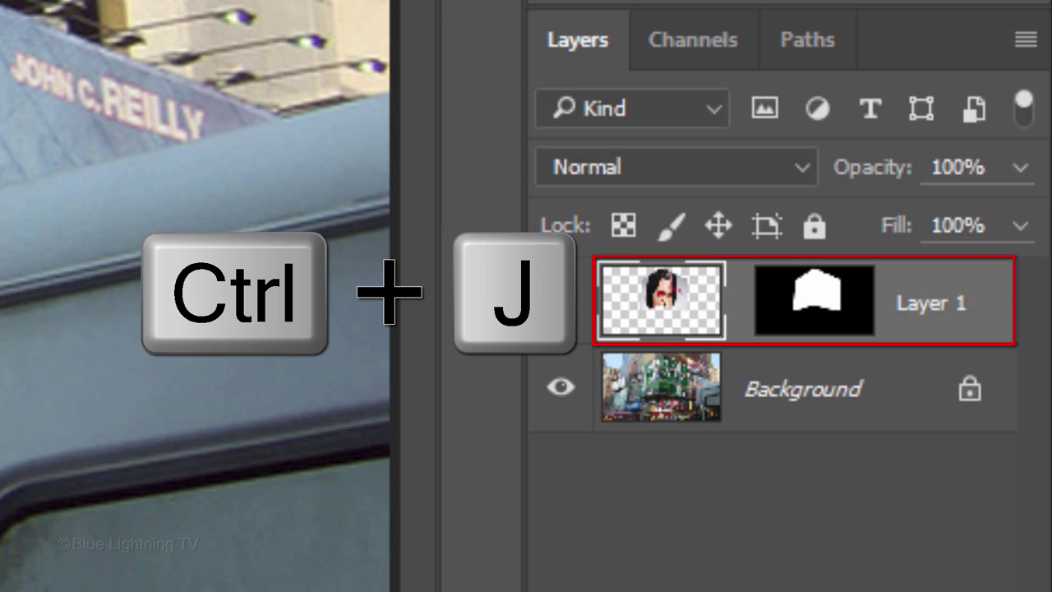
Duplicate Layer 1 and trace a closed four-point Pen path around the billboard's right-hand panel.
{"action": "key", "text": "ctrl+j"}
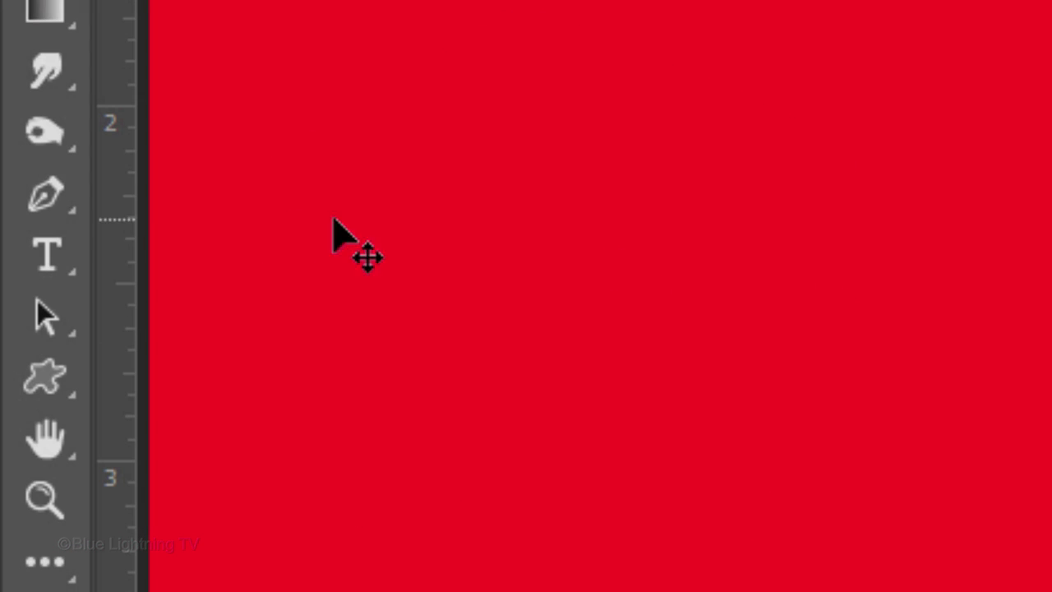
{"action": "left_click", "coordinate": [49, 201]}
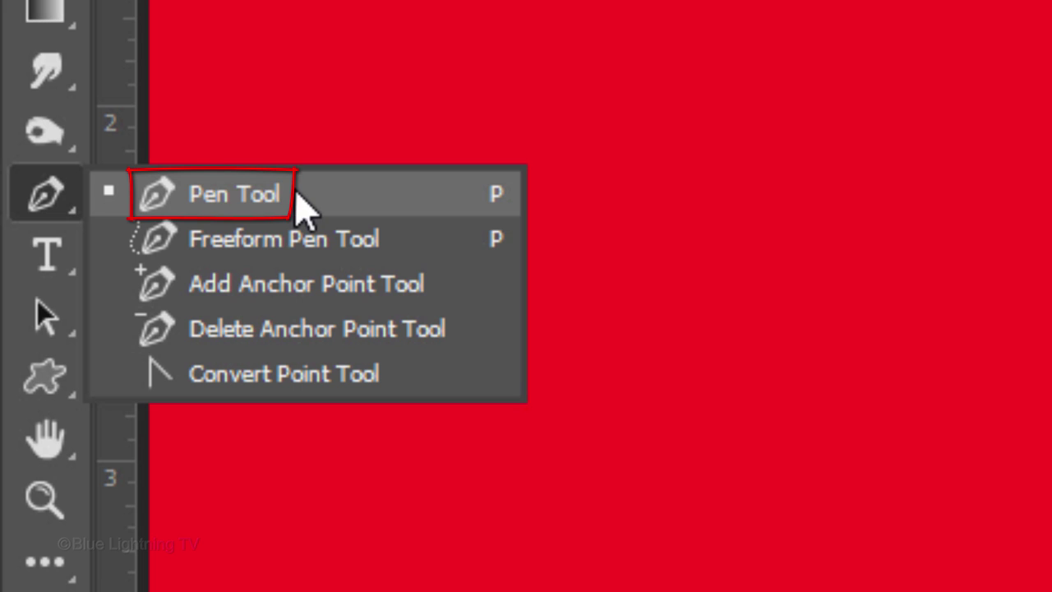
{"action": "left_click", "coordinate": [304, 209]}
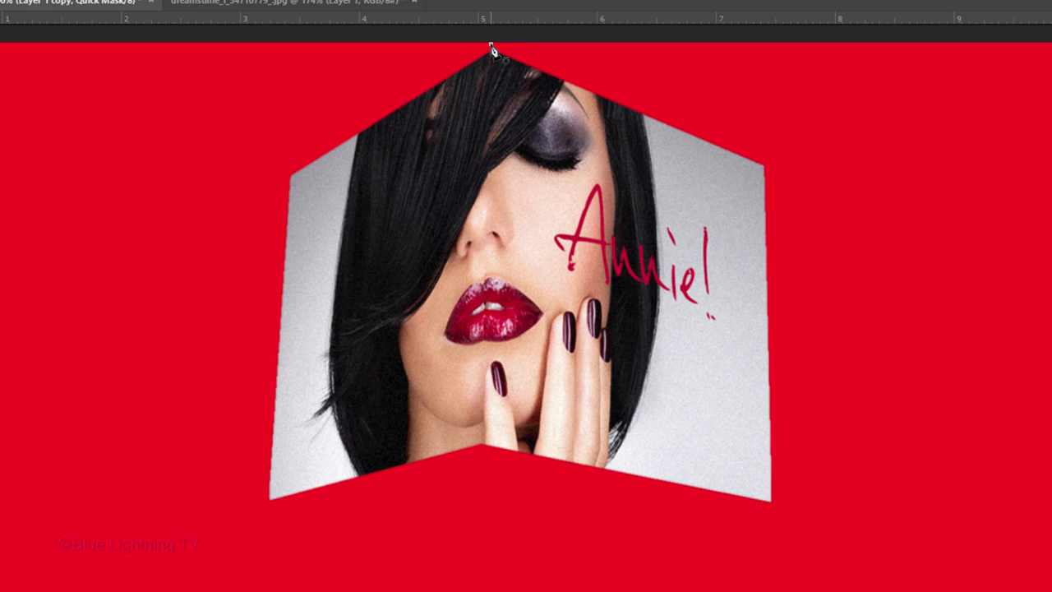
{"action": "left_click", "coordinate": [484, 456]}
{"action": "key", "text": "ctrl"}
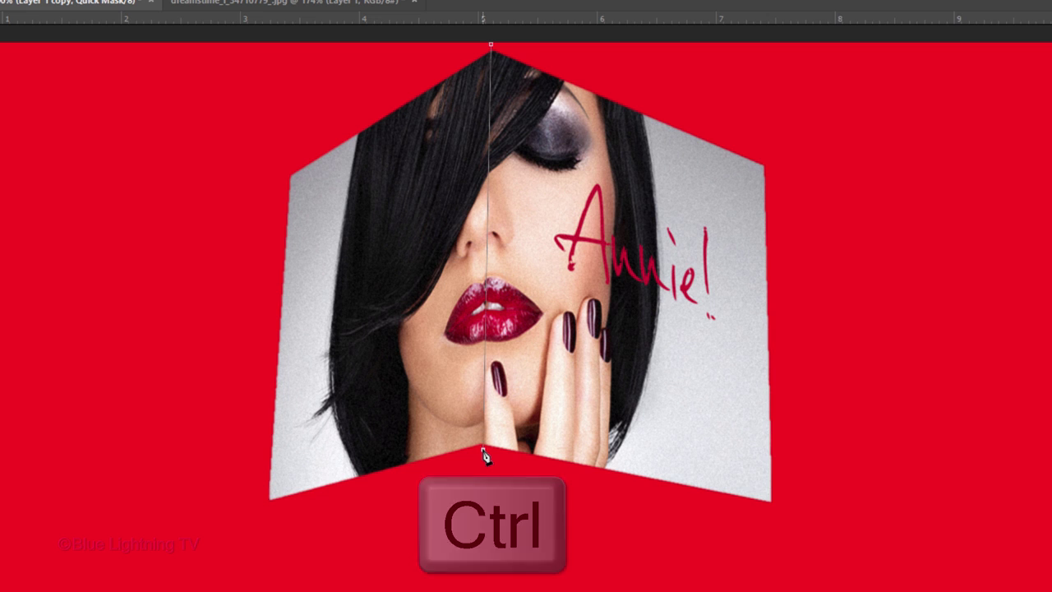
{"action": "mouse_move", "coordinate": [483, 453]}
{"action": "left_mouse_down"}
{"action": "mouse_move", "coordinate": [465, 457]}
{"action": "mouse_move", "coordinate": [470, 473]}
{"action": "mouse_move", "coordinate": [502, 477]}
{"action": "mouse_move", "coordinate": [483, 468]}
{"action": "left_mouse_up"}
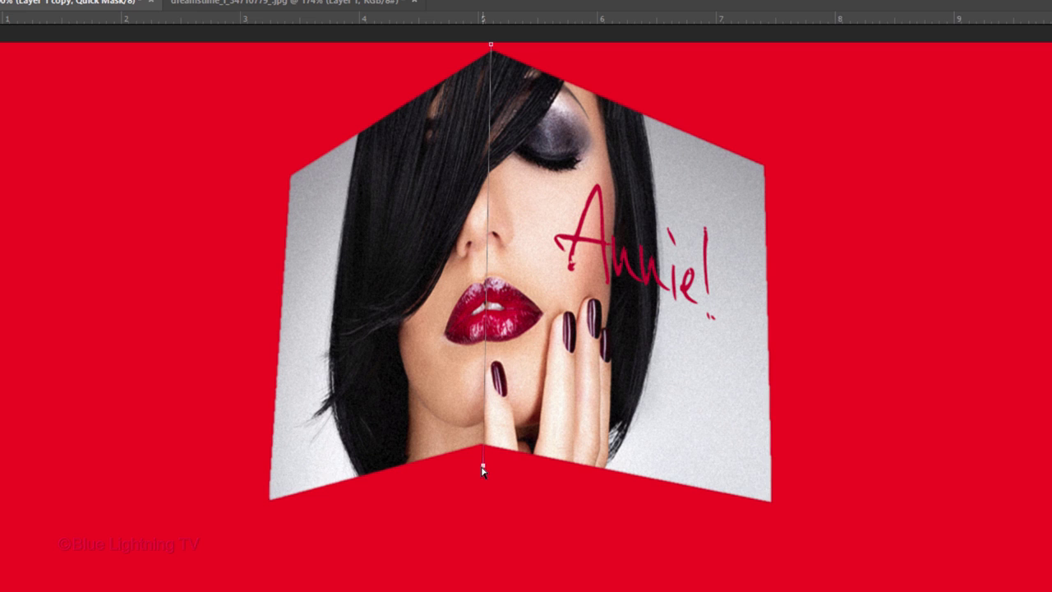
{"action": "left_click", "coordinate": [806, 548]}
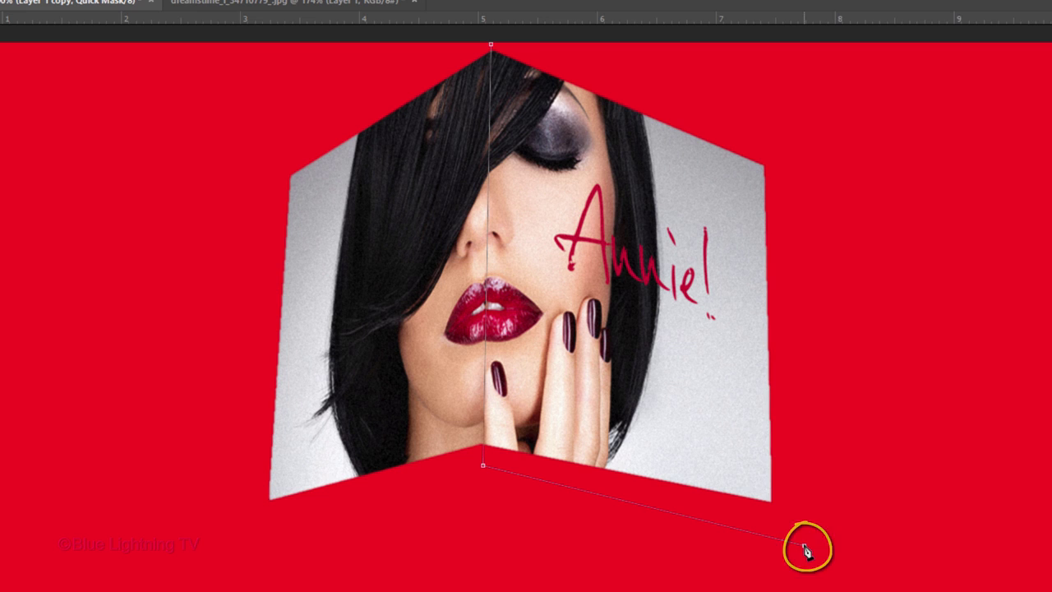
{"action": "left_click", "coordinate": [834, 84]}
{"action": "left_click", "coordinate": [490, 46]}
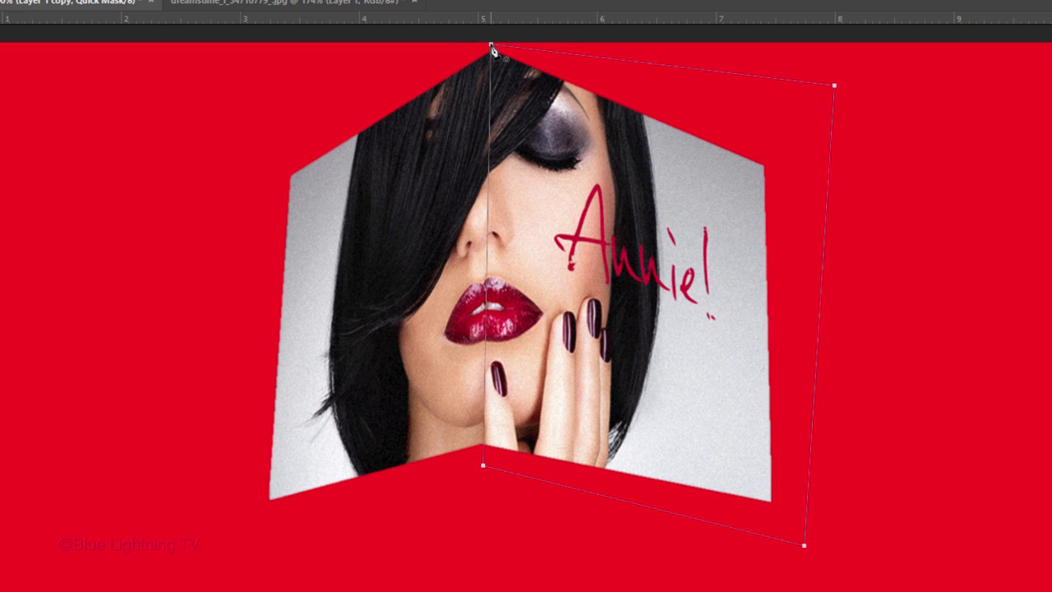
Turn the path into a 1 px feathered selection, fill it with Alt+Delete, and deselect.
{"action": "right_click", "coordinate": [489, 162]}
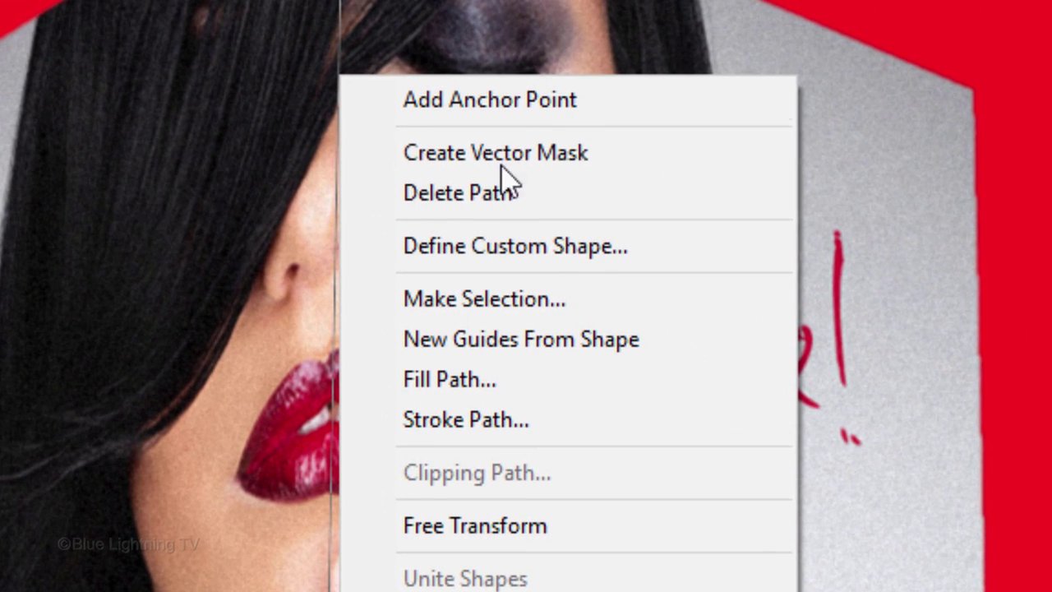
{"action": "left_click", "coordinate": [515, 310]}
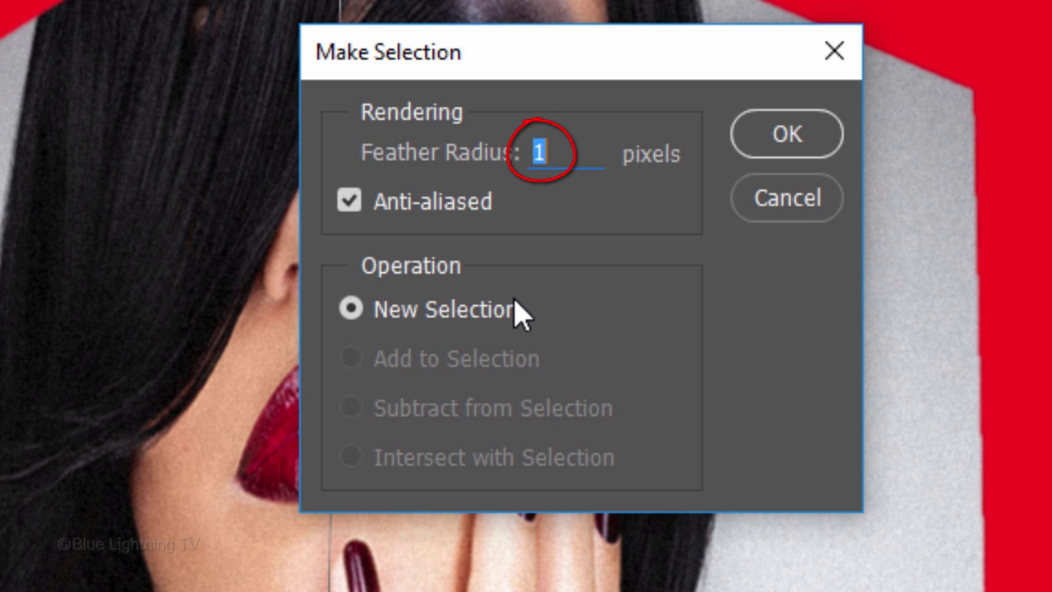
{"action": "left_click", "coordinate": [769, 131]}
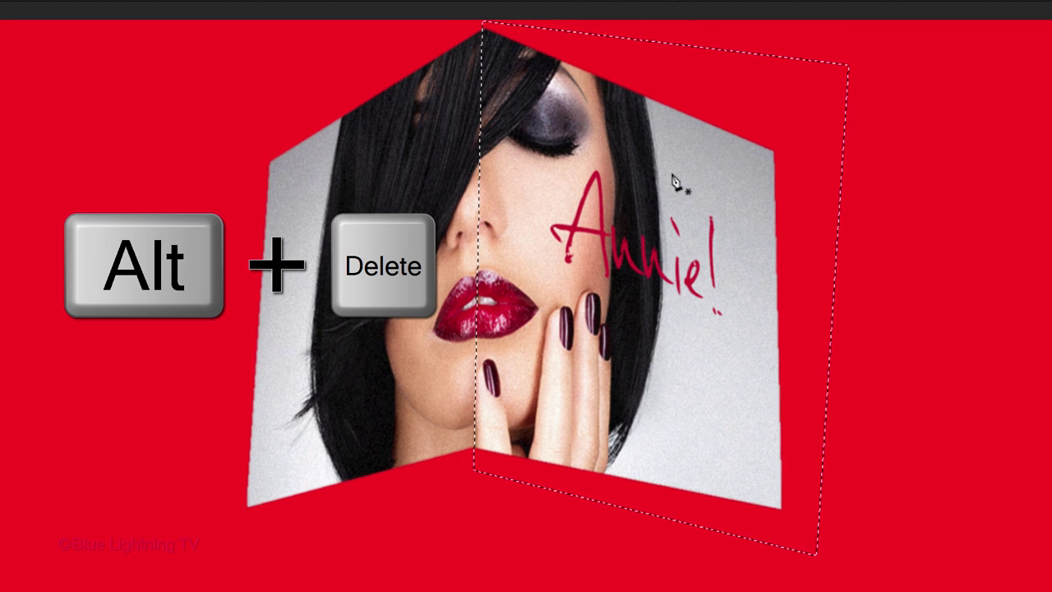
{"action": "key", "text": "alt+Delete"}
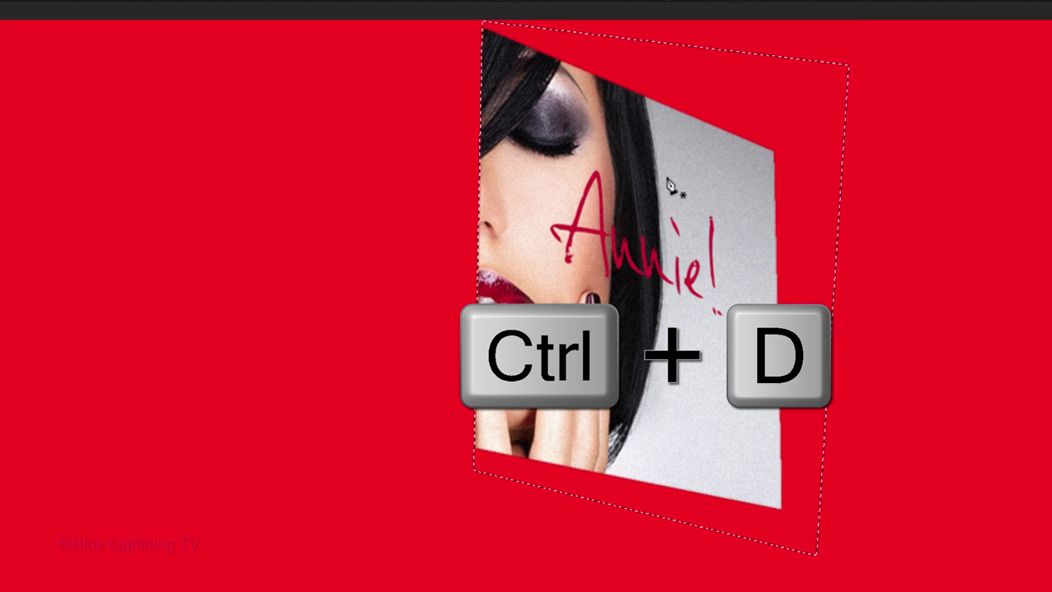
{"action": "key", "text": "ctrl+d"}
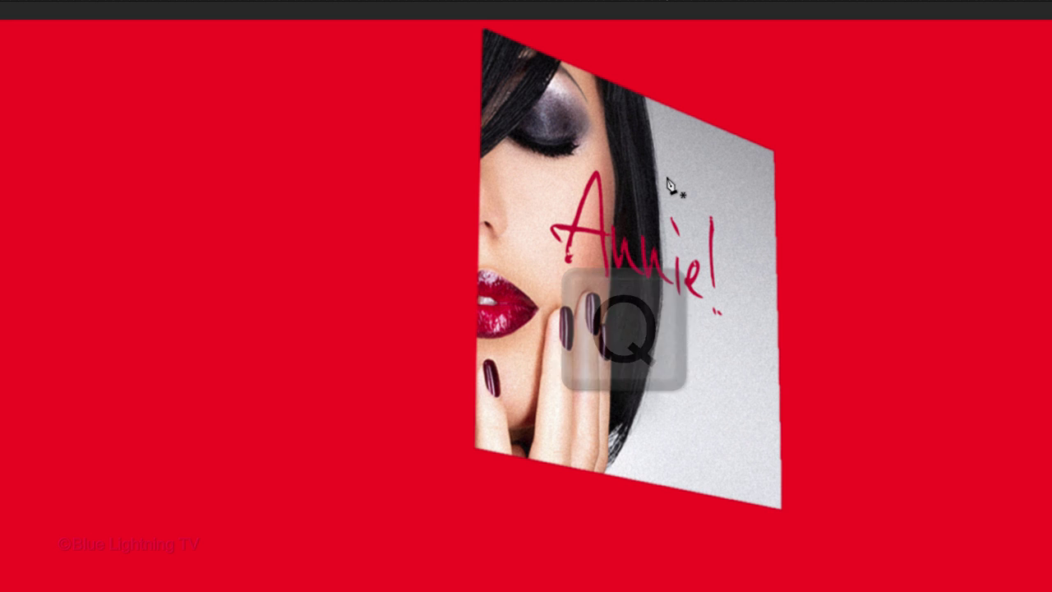
Leave Quick Mask and fill Layer 1 copy's mask so only the right panel shows.
{"action": "key", "text": "q"}
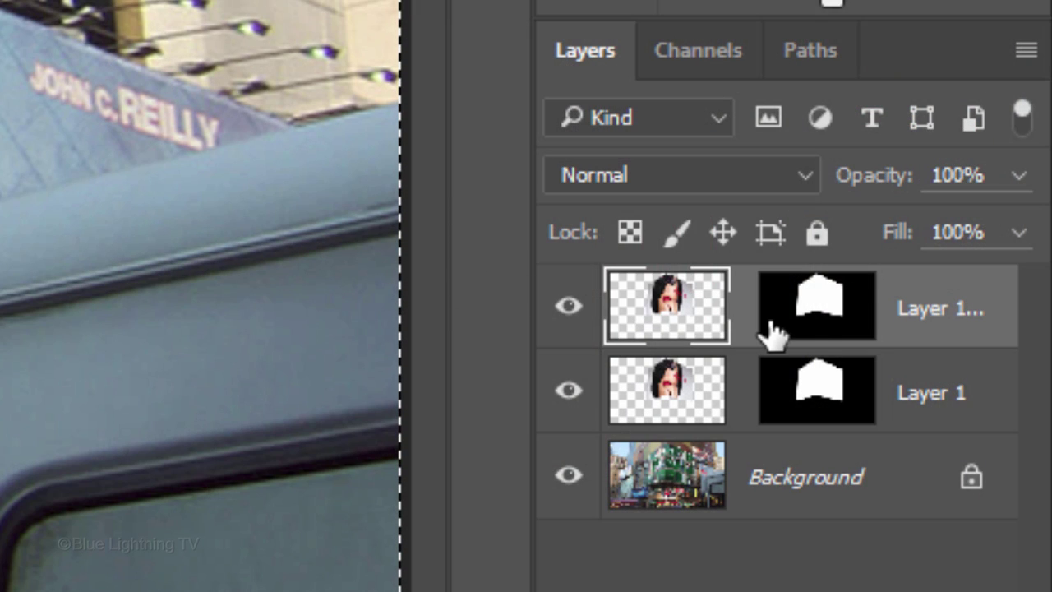
{"action": "left_click", "coordinate": [814, 321]}
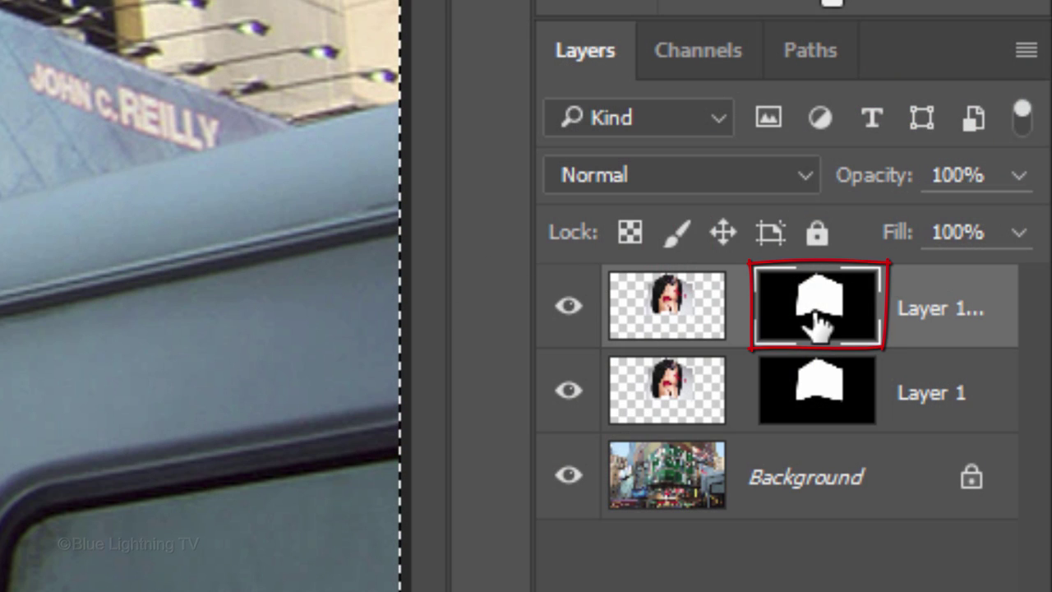
{"action": "key", "text": "alt+Delete"}
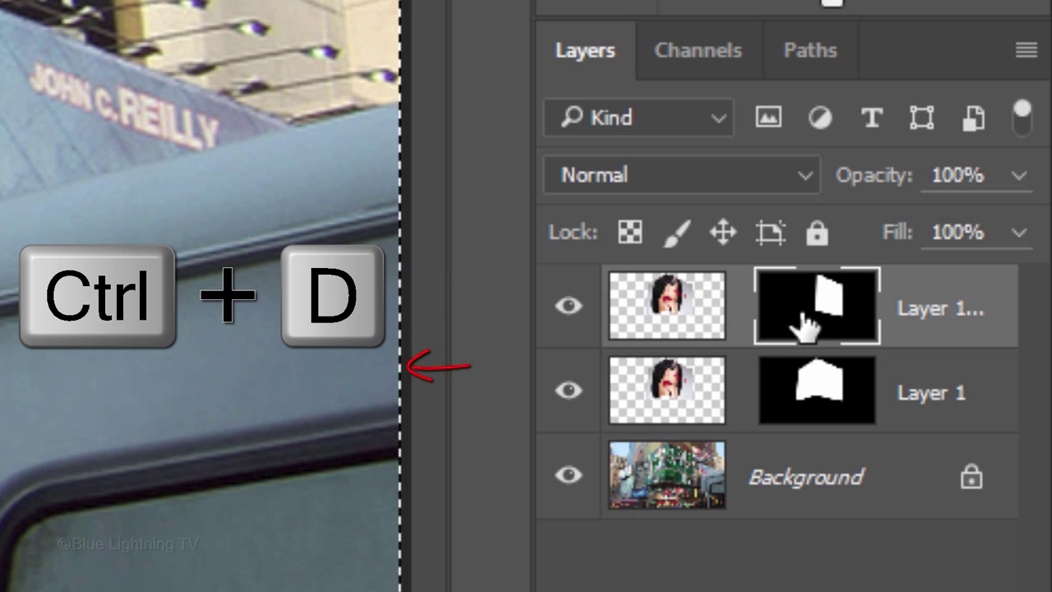
{"action": "key", "text": "ctrl+d"}
Add a Levels adjustment clipped to Layer 1 copy with white output lowered to 215.
{"action": "left_click", "coordinate": [670, 300]}
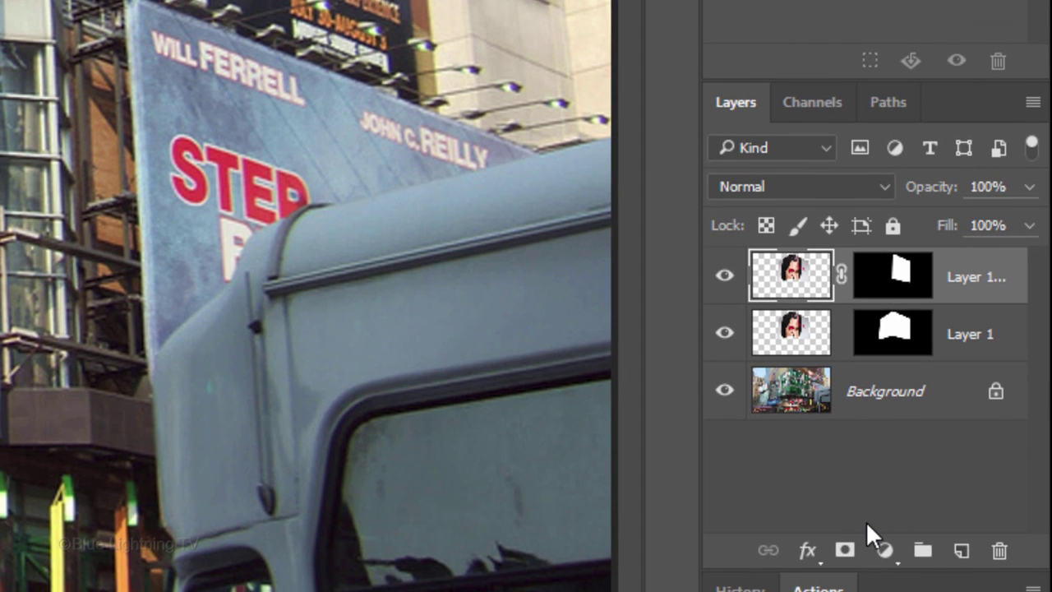
{"action": "left_click", "coordinate": [886, 561]}
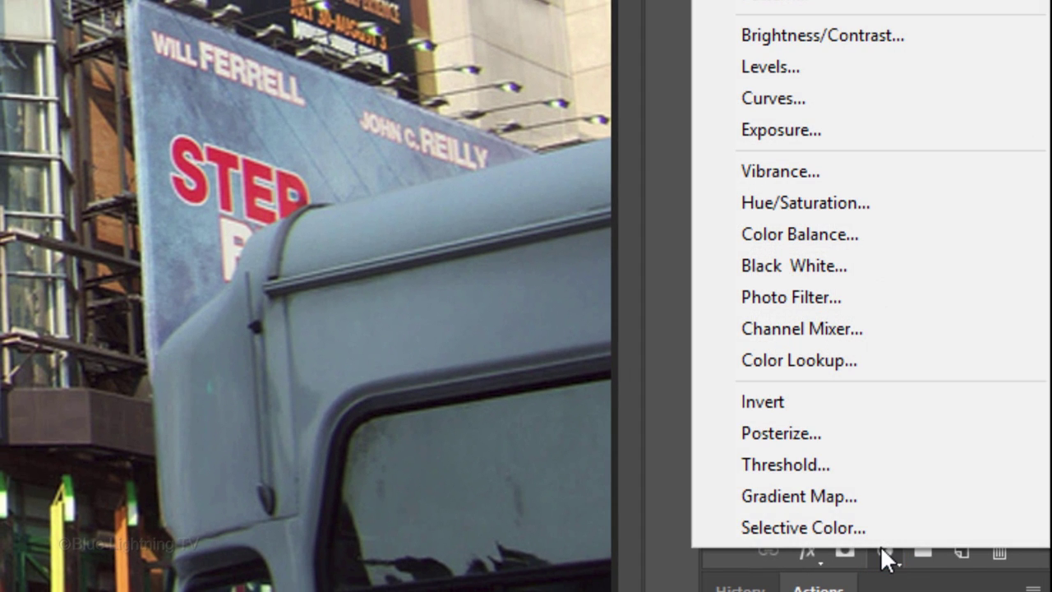
{"action": "left_click", "coordinate": [793, 70]}
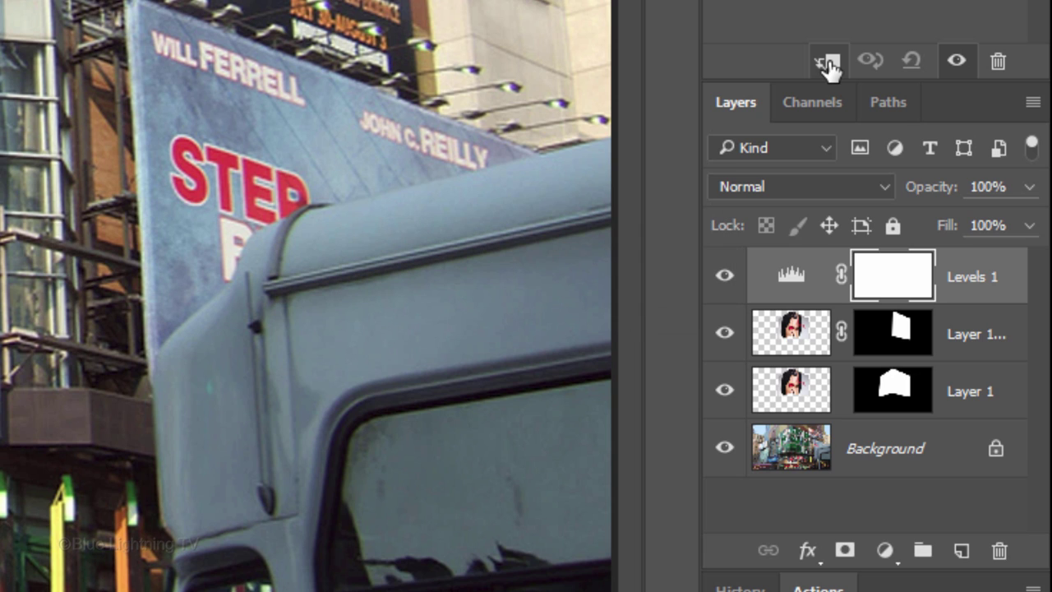
{"action": "left_click", "coordinate": [827, 64]}
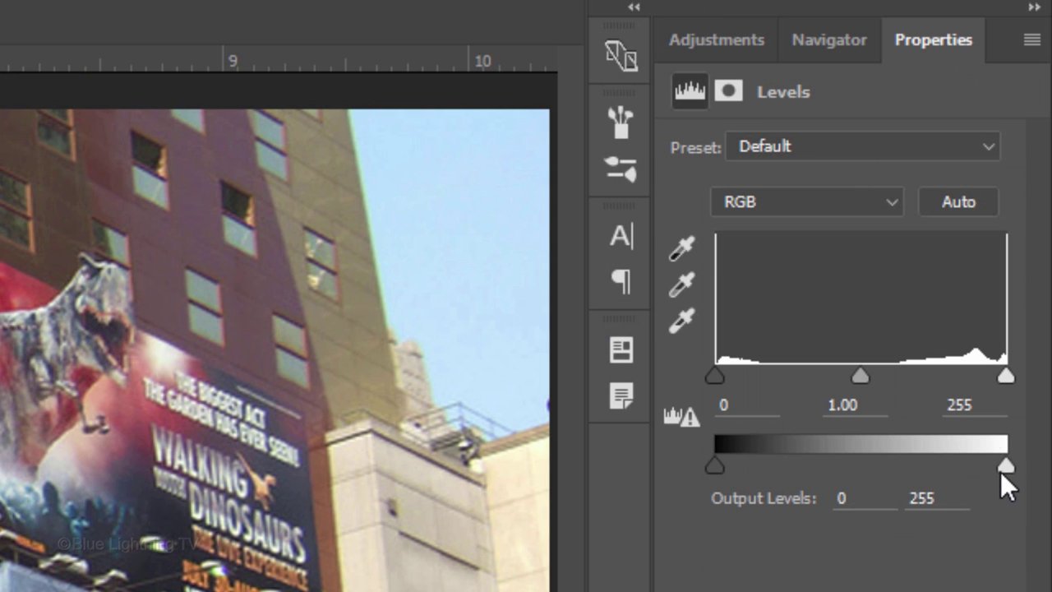
{"action": "left_click", "coordinate": [1005, 465]}
{"action": "left_click_drag", "start_coordinate": [1005, 465], "coordinate": [960, 465]}
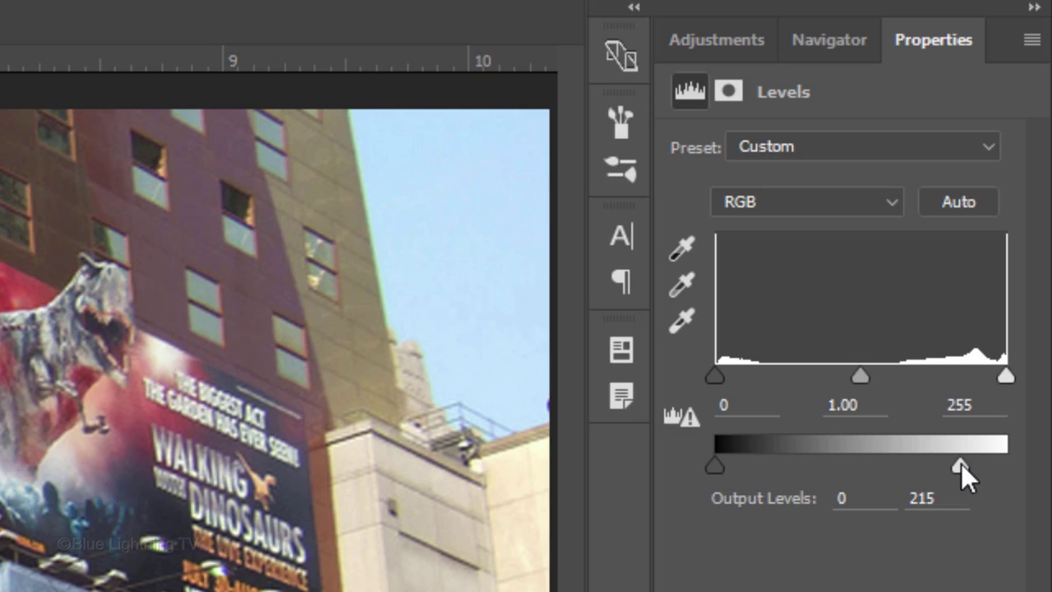